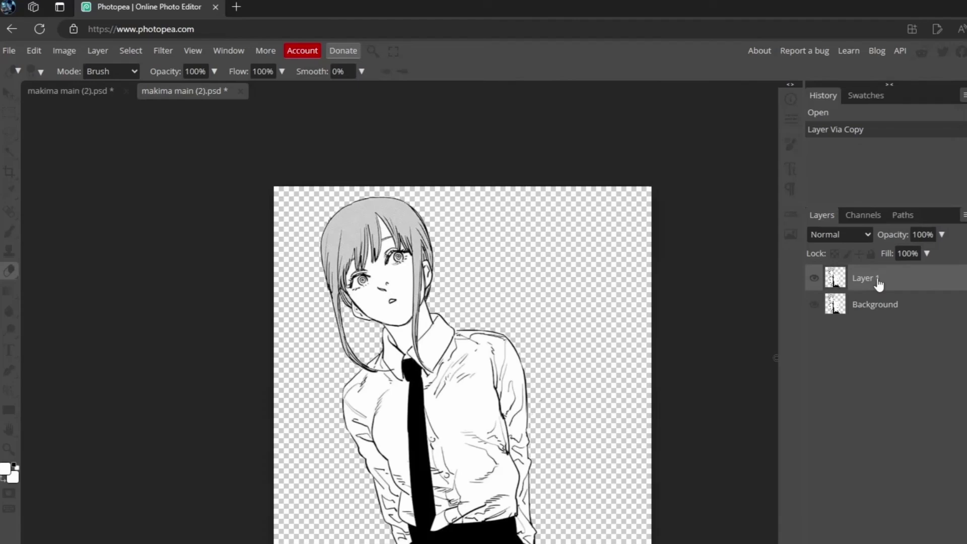
Toggle the visibility of the Background layer to compare it with the copied layer above.
mouse_move(509, 516)
mouse_down()
mouse_move(469, 521)
mouse_move(524, 529)
mouse_up()
click(814, 304)
click(814, 304)
click(814, 304)
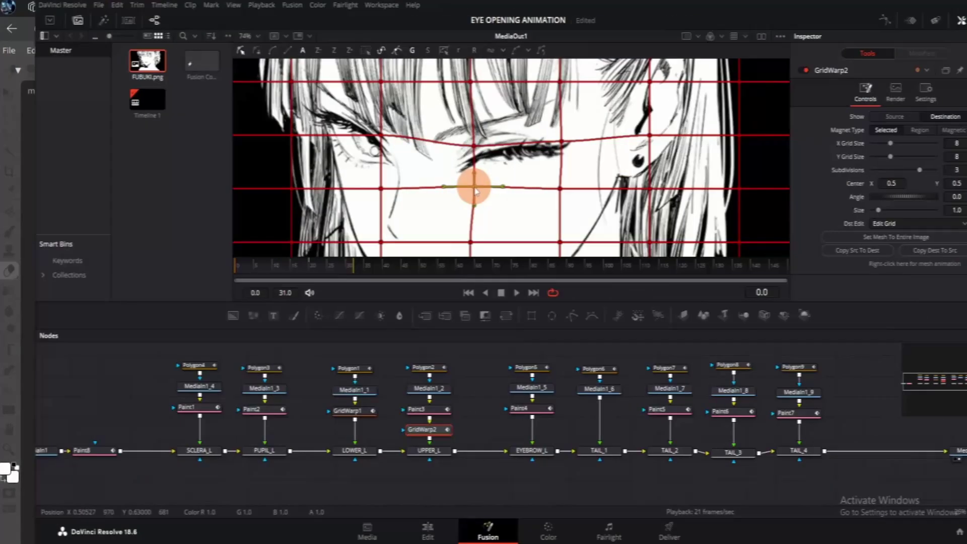
Switch to DaVinci Resolve and adjust the GridWarp2 mesh points around the closed eye.
drag(475, 186, 475, 189)
drag(559, 189, 560, 194)
drag(473, 146, 527, 146)
click(421, 348)
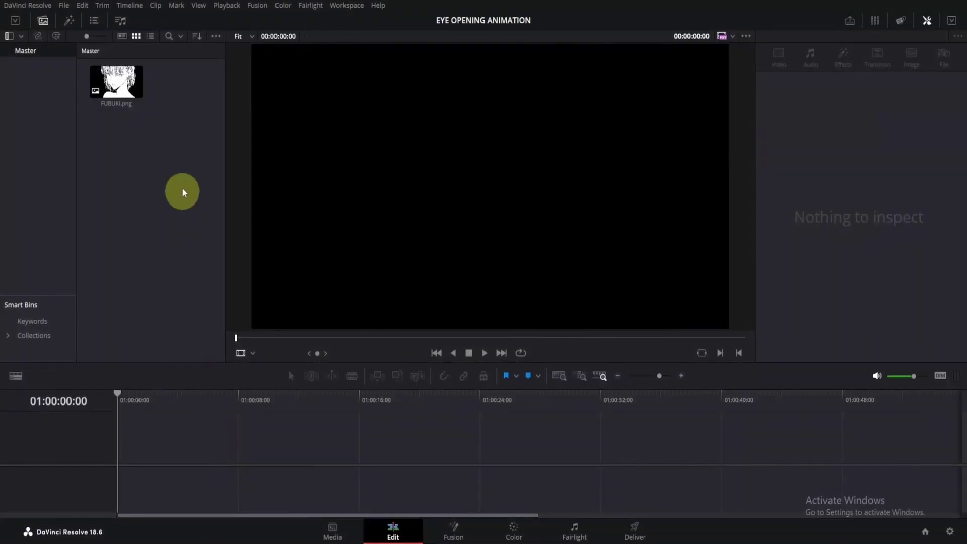
Create a new Fusion composition clip with the default 5-second duration and 30 fps frame rate.
click(116, 82)
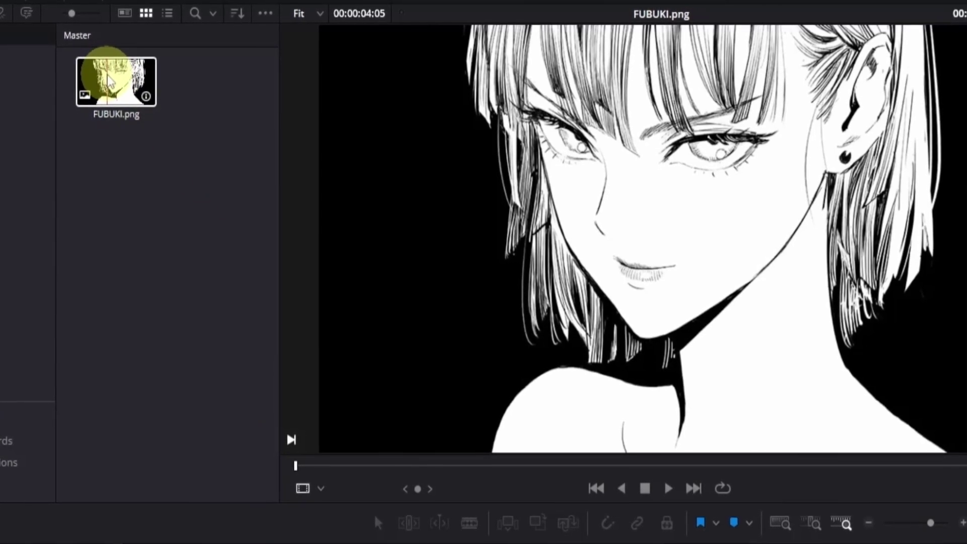
click(119, 215)
right_click(122, 220)
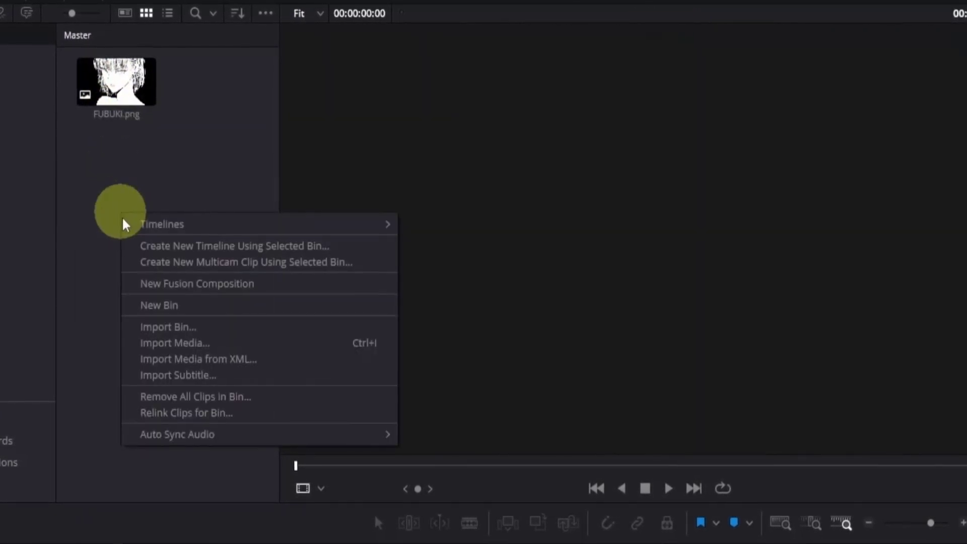
click(148, 281)
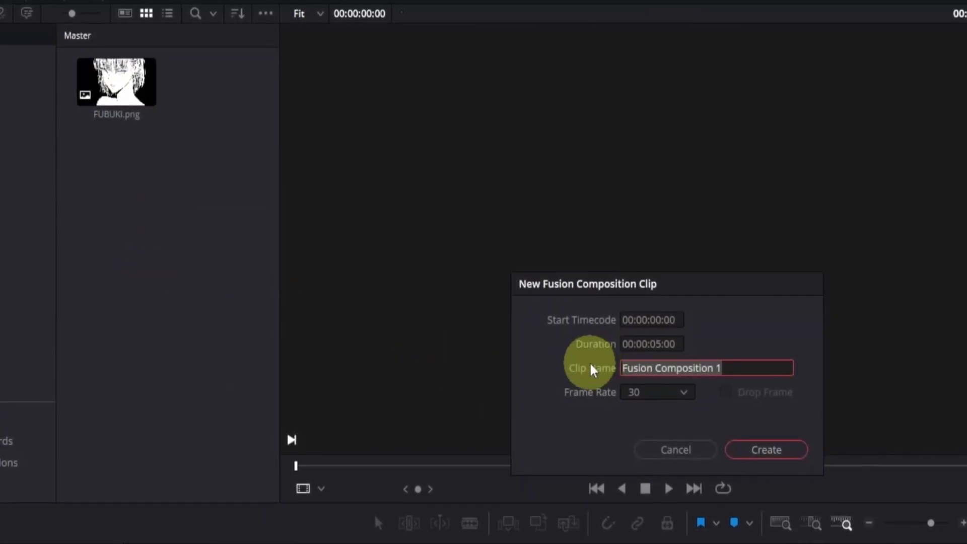
click(776, 451)
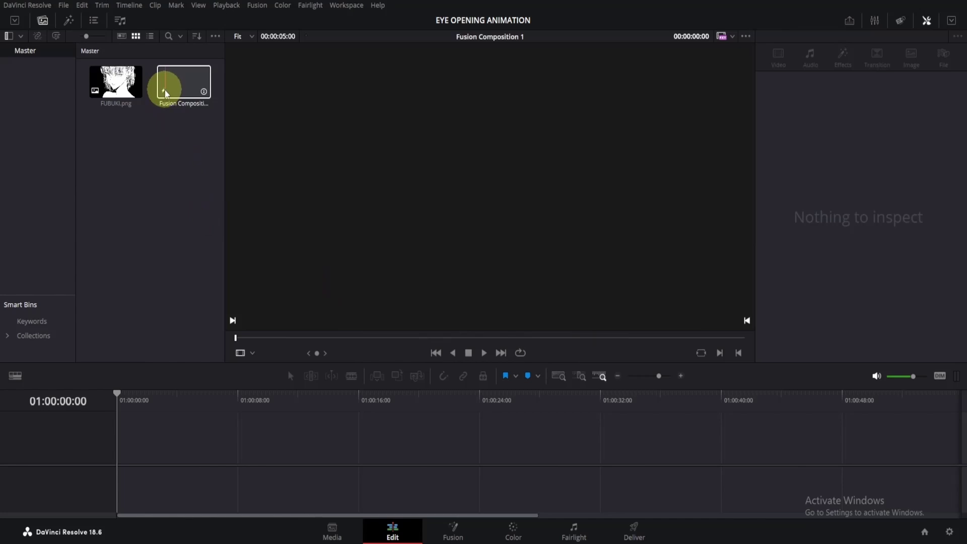
Place the Fusion composition at the start of Video 1 and open it on the Fusion page at frame 17.
drag(166, 93, 161, 443)
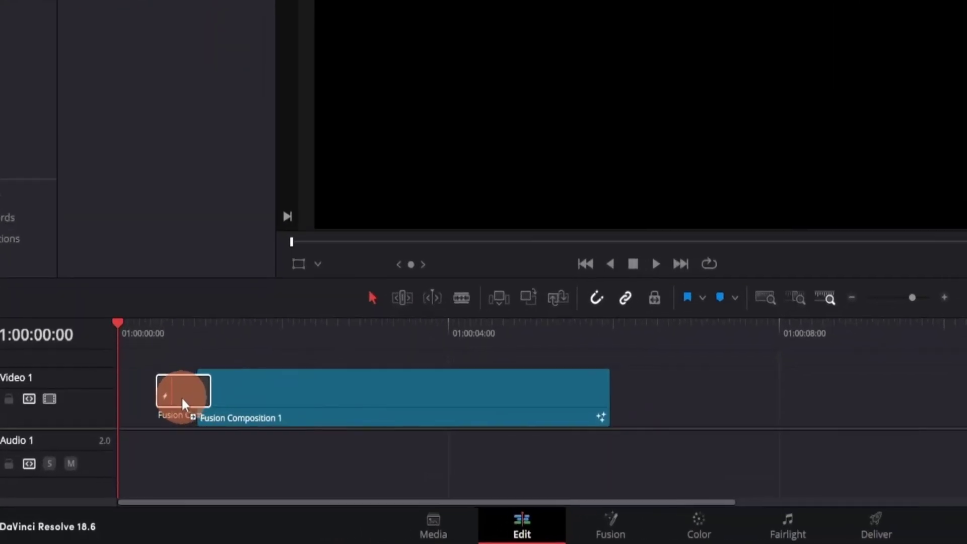
drag(182, 399, 119, 393)
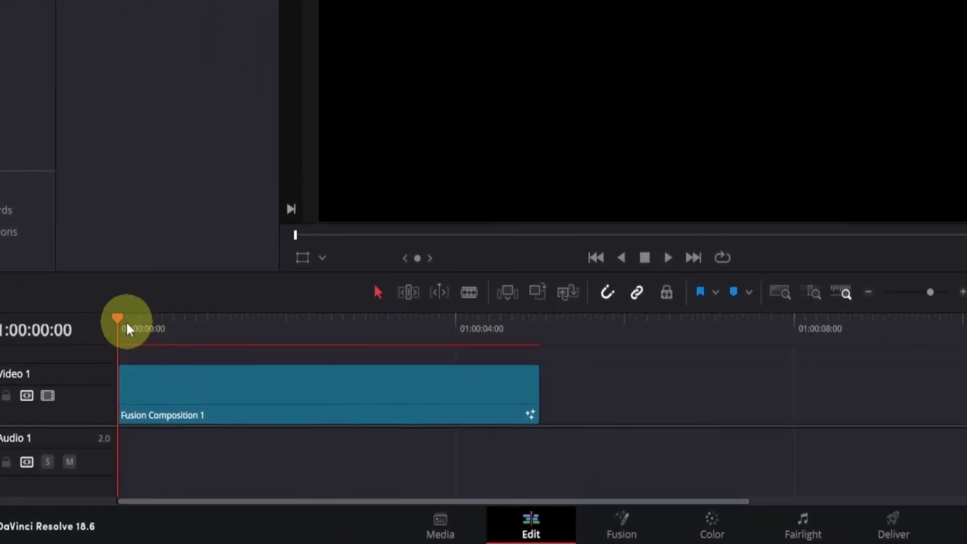
drag(125, 320, 165, 322)
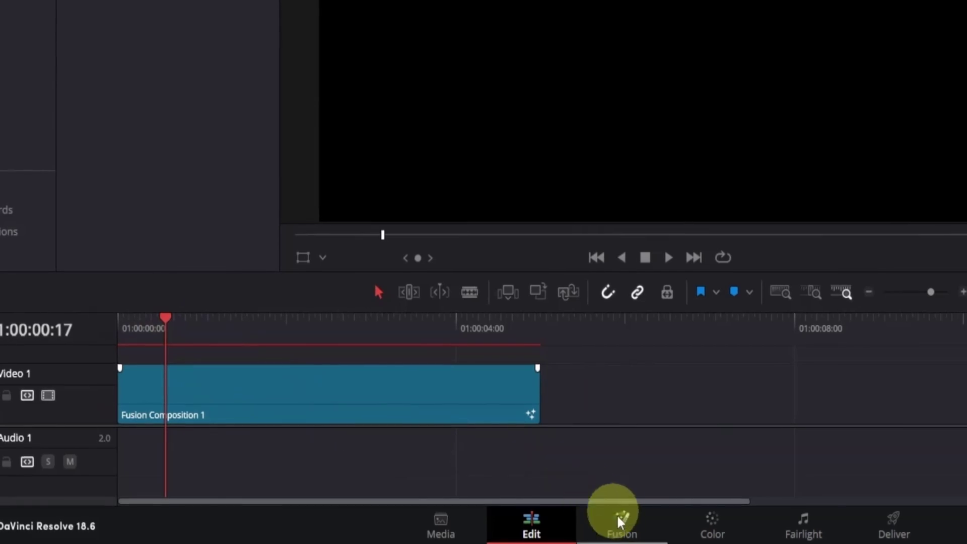
click(621, 529)
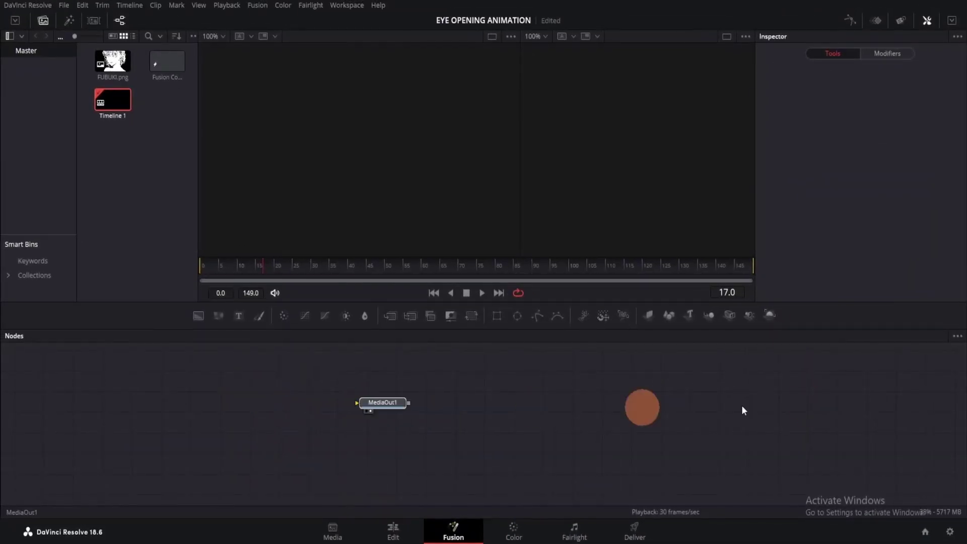
Add FUBUKI.png to the node graph as a media input and connect it to the MediaOut1 node.
click(679, 425)
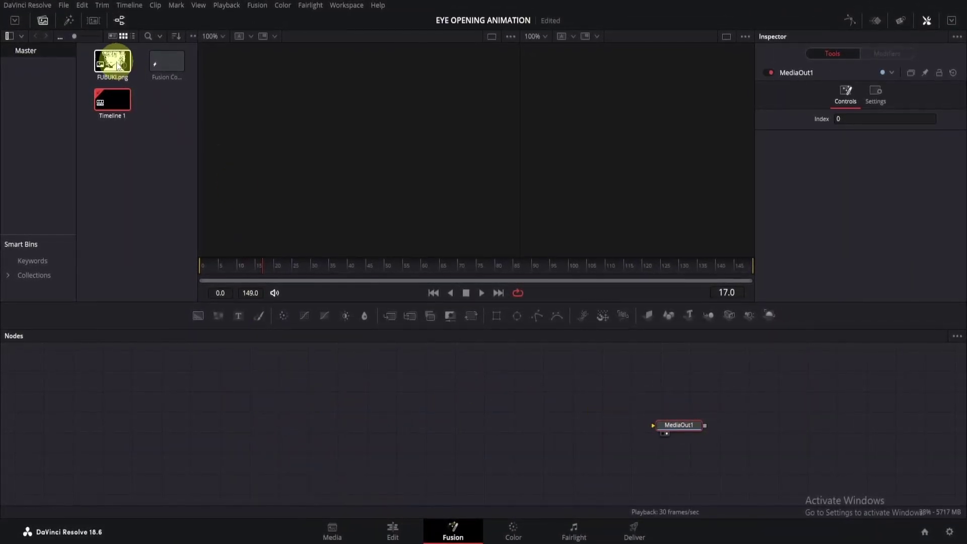
drag(112, 60, 273, 426)
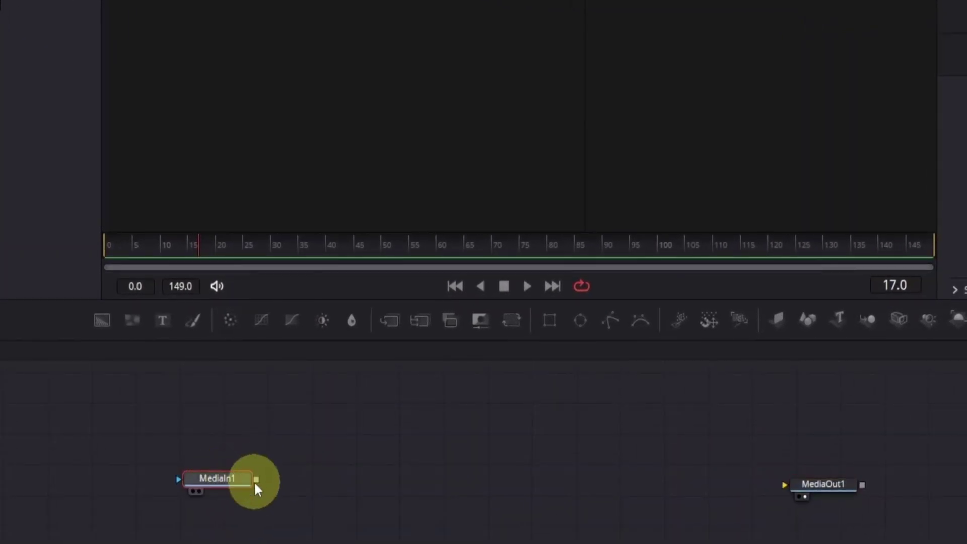
drag(255, 482, 809, 488)
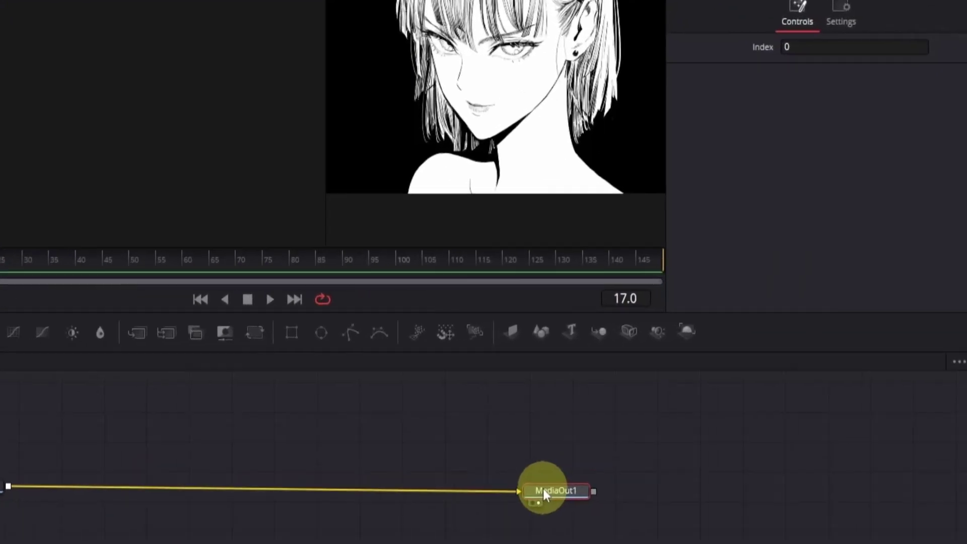
Align MediaIn1 with MediaOut1 and switch the preview to a single viewer.
drag(0, 492, 0, 499)
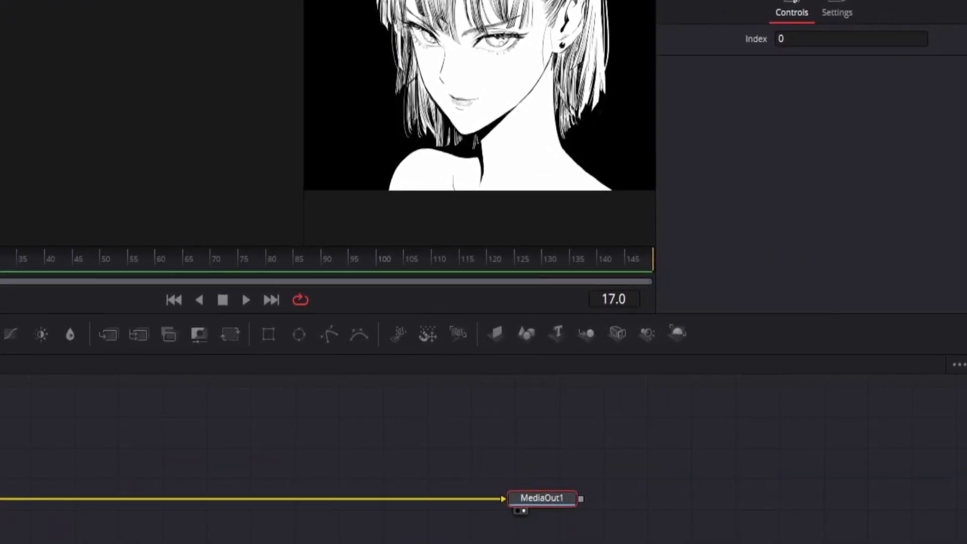
click(2, 492)
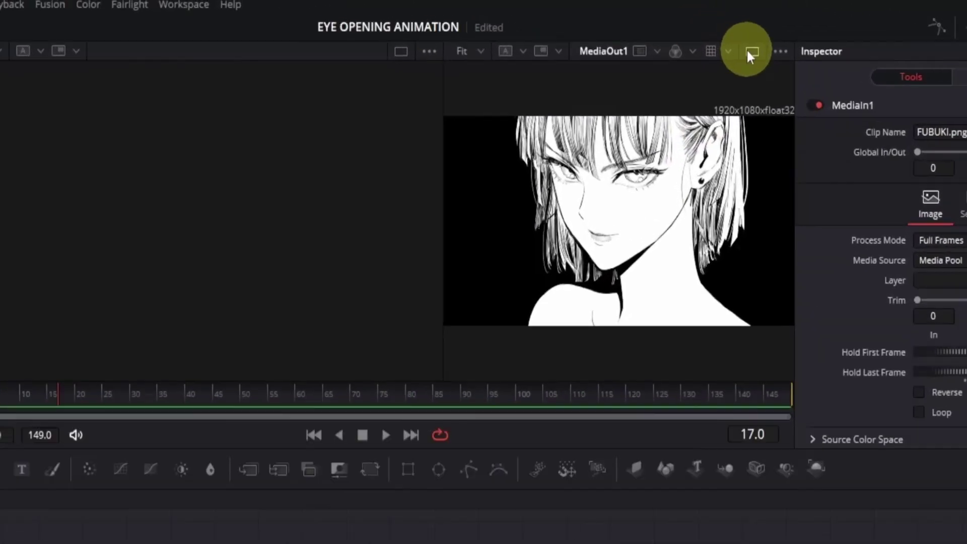
click(753, 52)
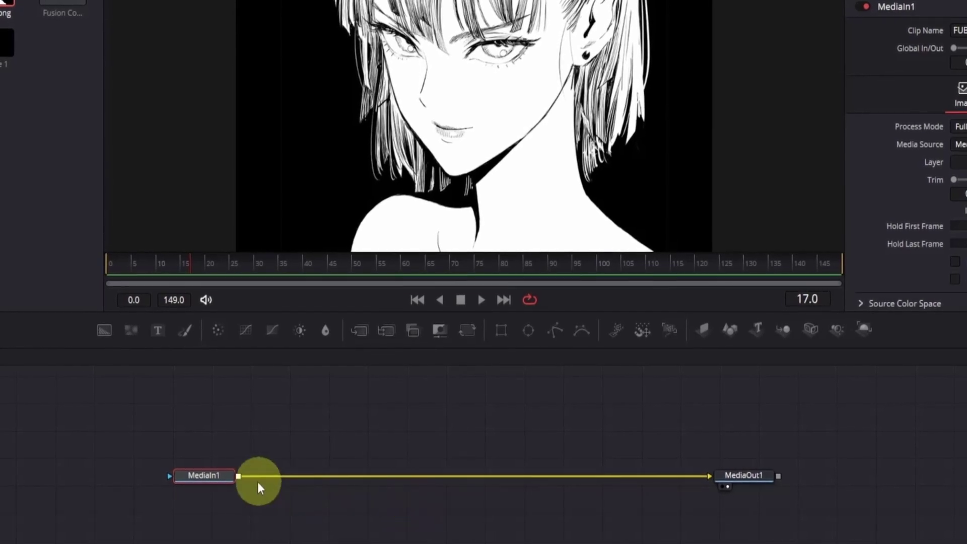
Insert a Blur node between MediaIn1 and MediaOut1 and set its blur size to 11.8.
click(223, 476)
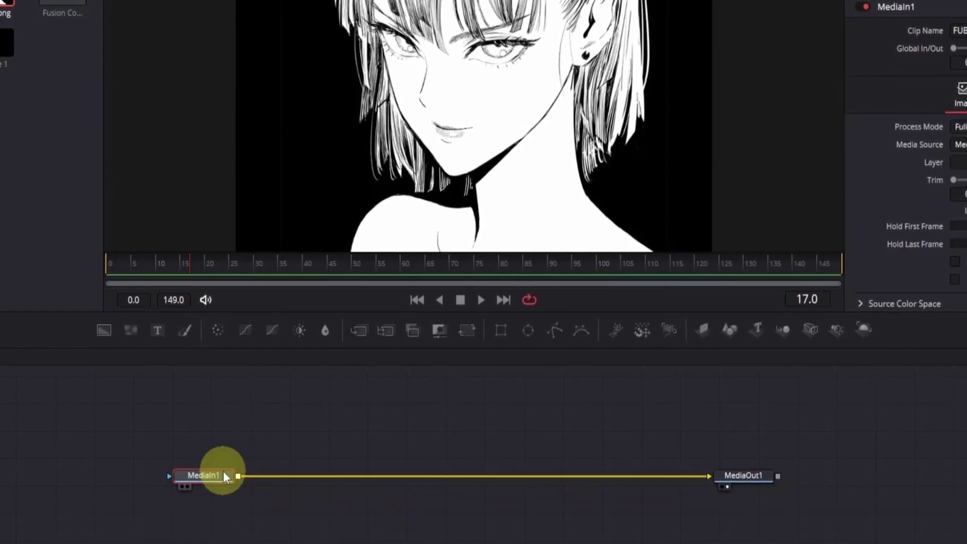
click(323, 332)
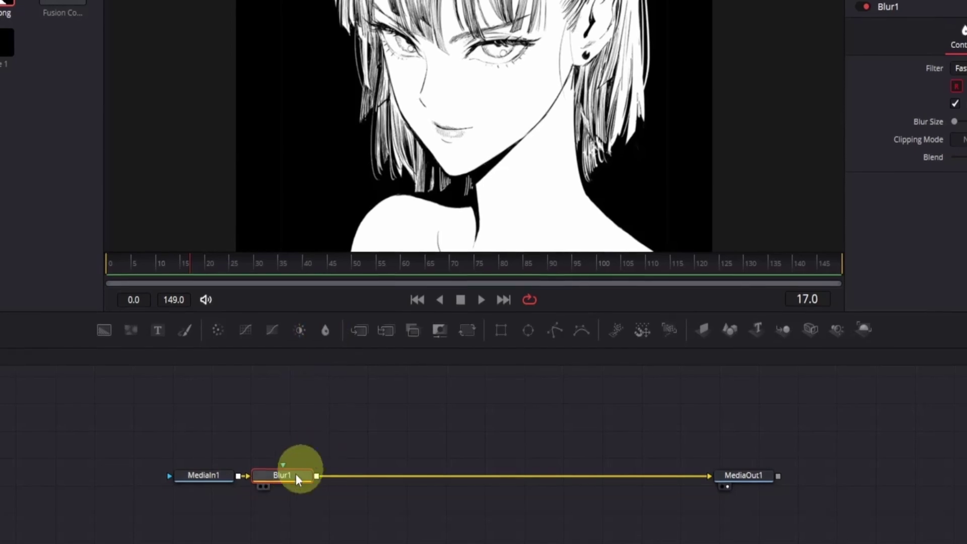
click(313, 479)
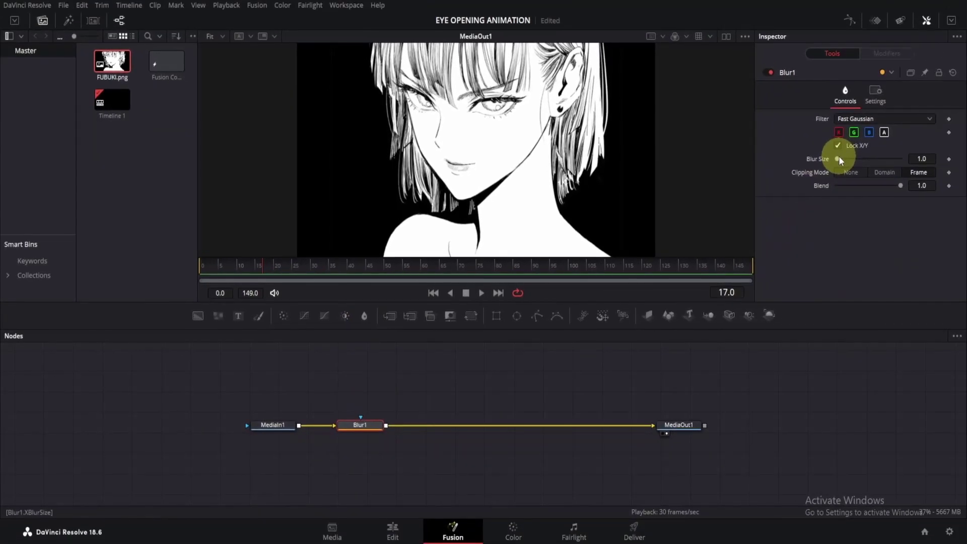
drag(839, 157, 847, 155)
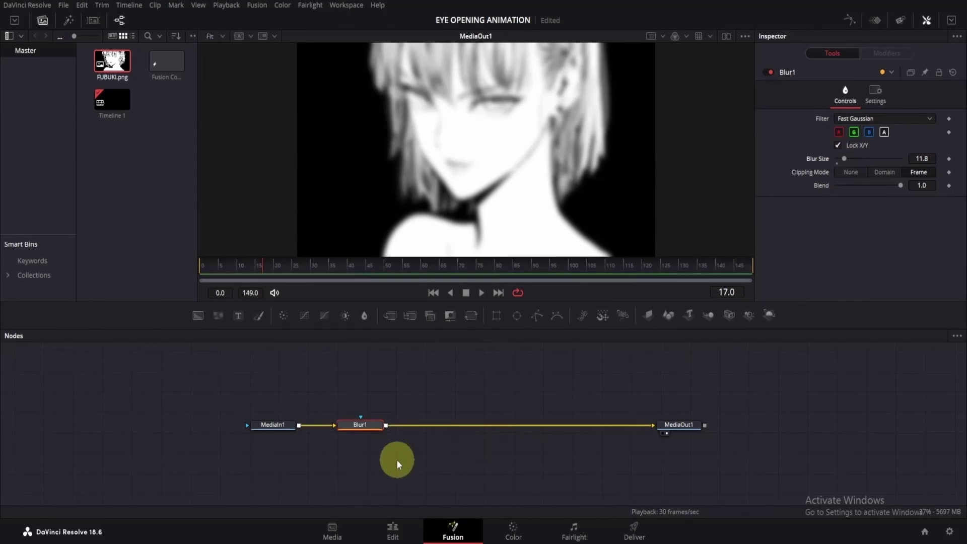
Duplicate the MediaIn1 node and merge the copy over the output of Blur1.
click(277, 426)
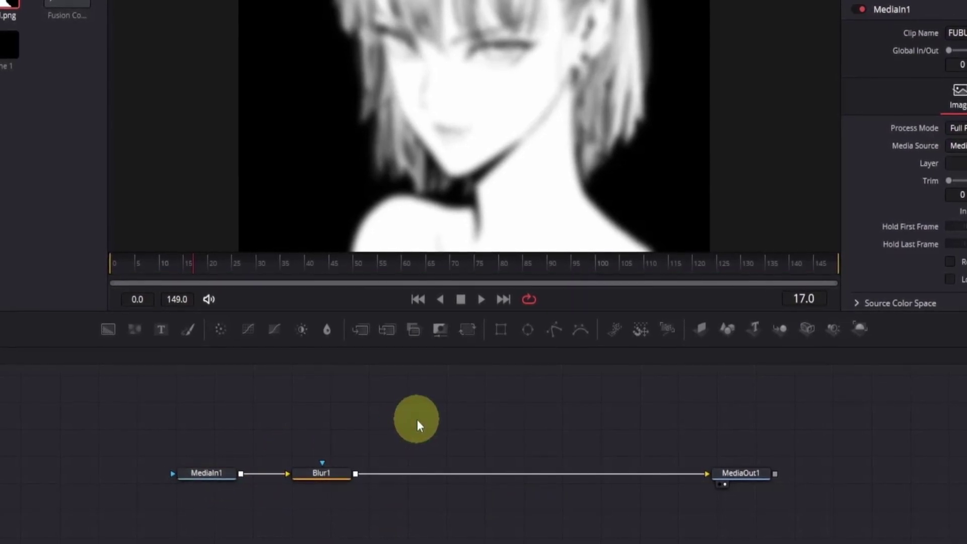
key(ctrl+v)
drag(416, 419, 356, 473)
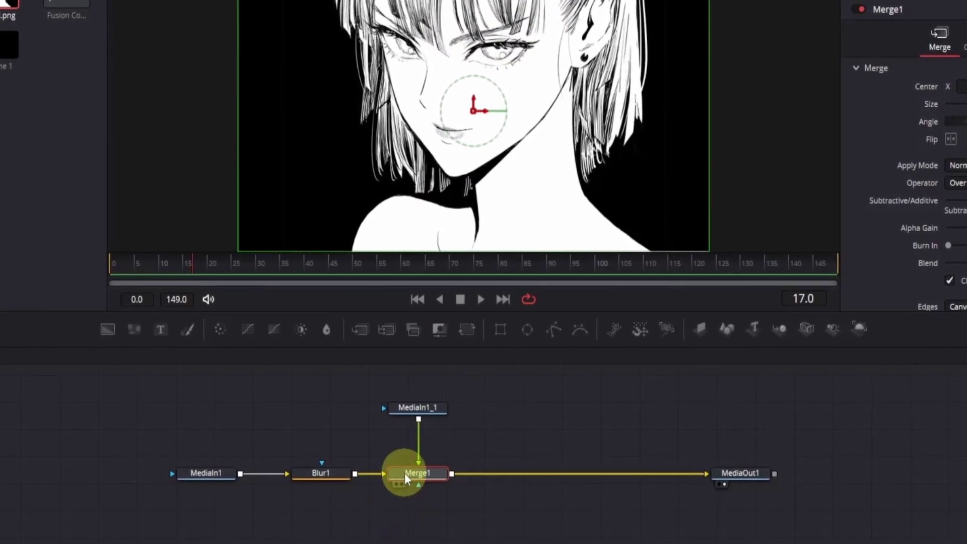
Rename the merge node as LOWER_EYELID.
key(F2)
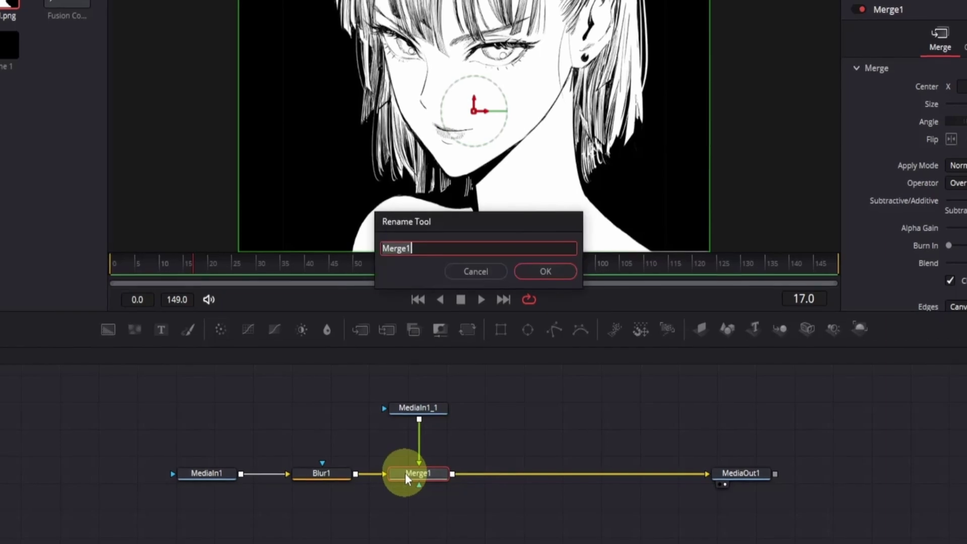
text(LOWER)
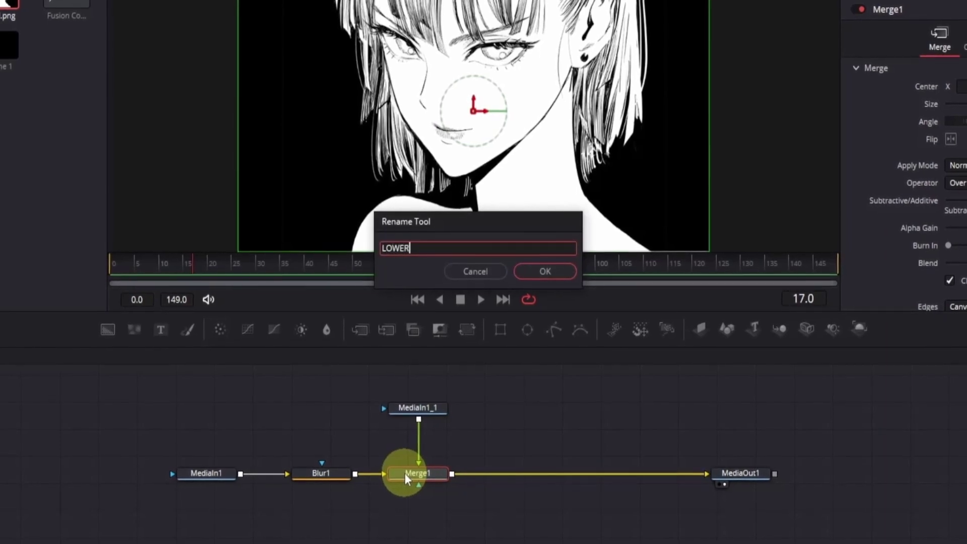
text(_)
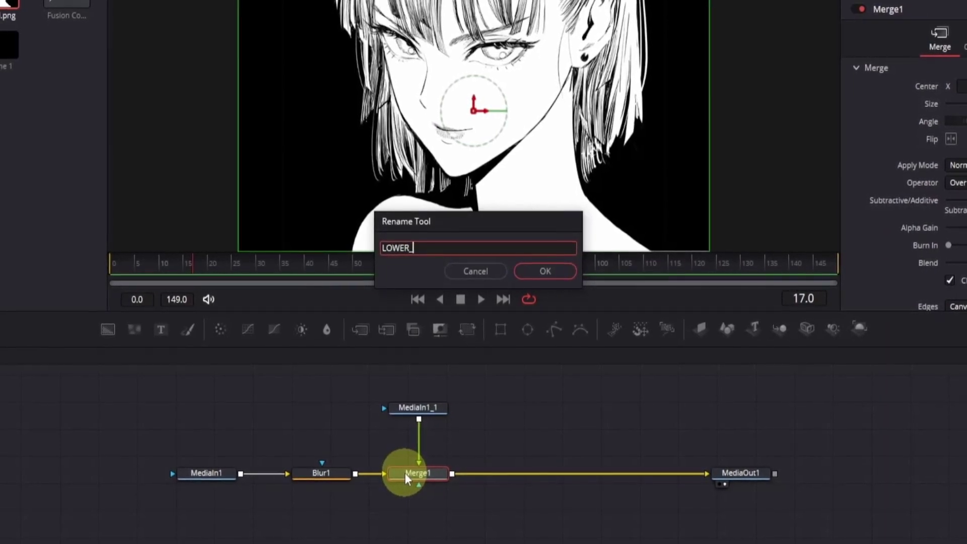
text(EYELID)
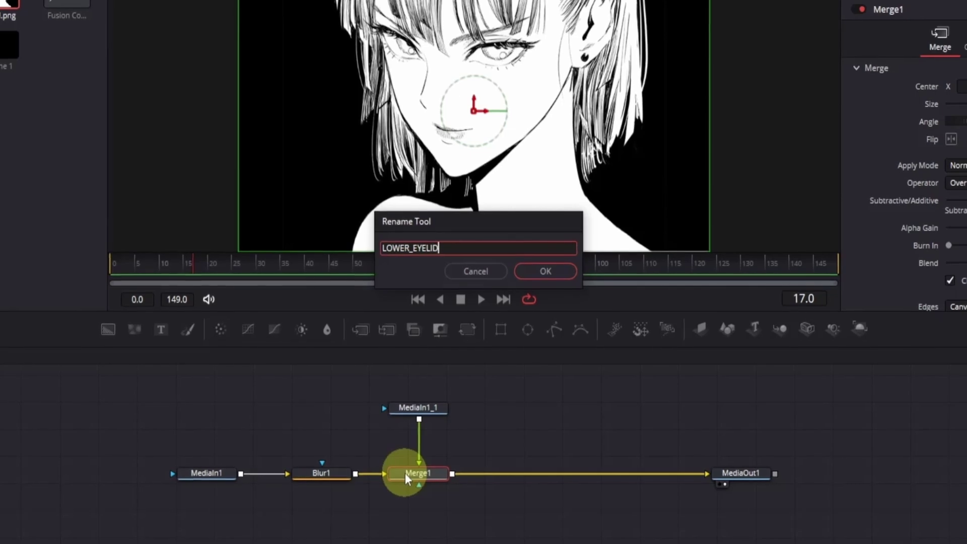
key(Return)
Add a Polygon mask to MediaIn1_1 and draw a closed four-sided shape around the face.
click(421, 408)
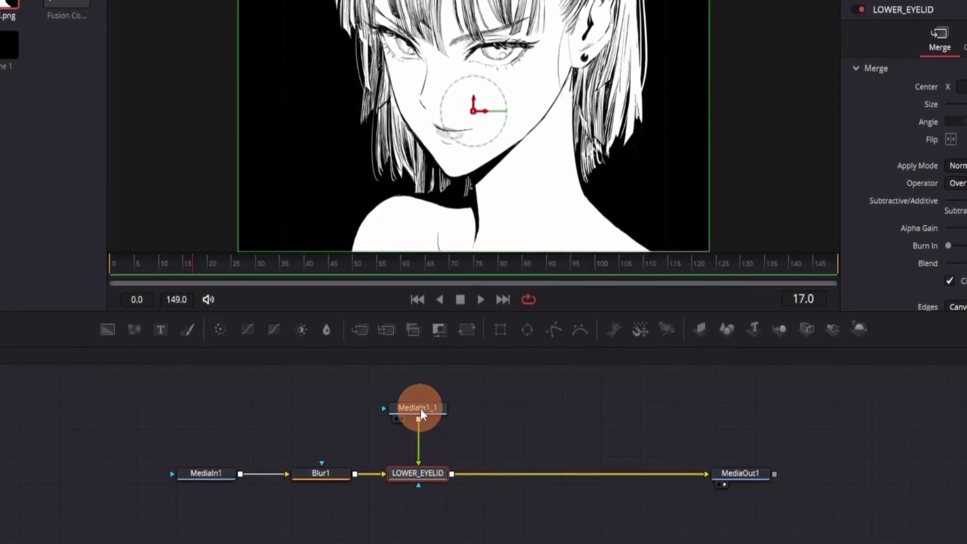
click(552, 333)
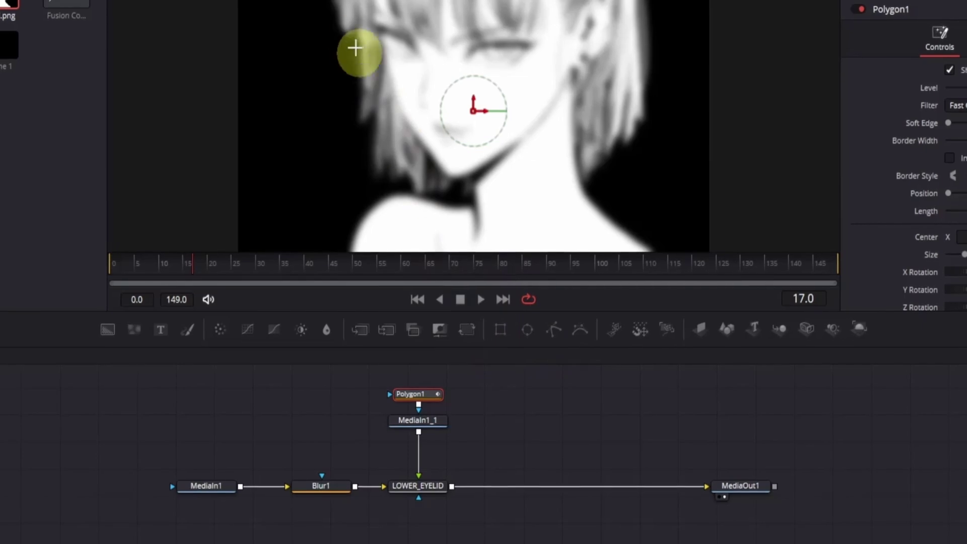
click(353, 204)
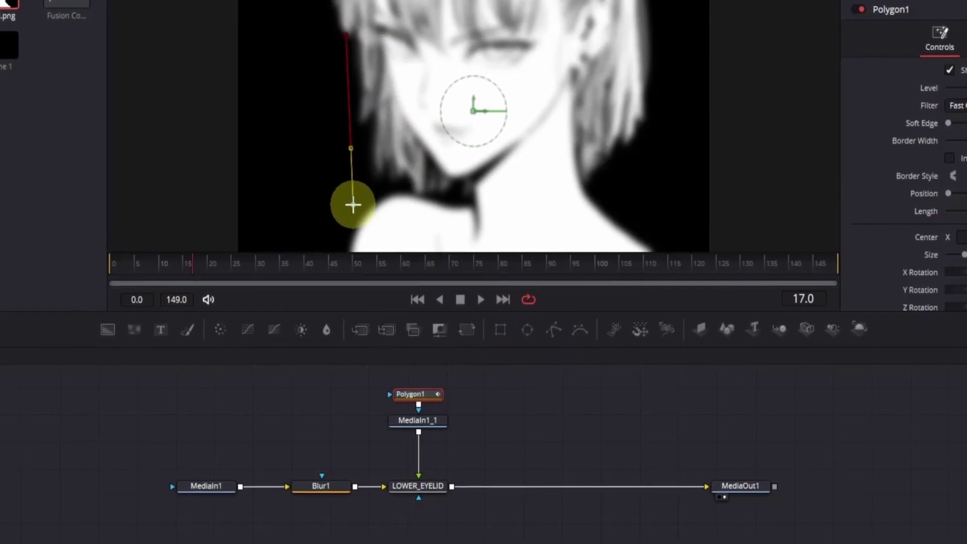
click(562, 182)
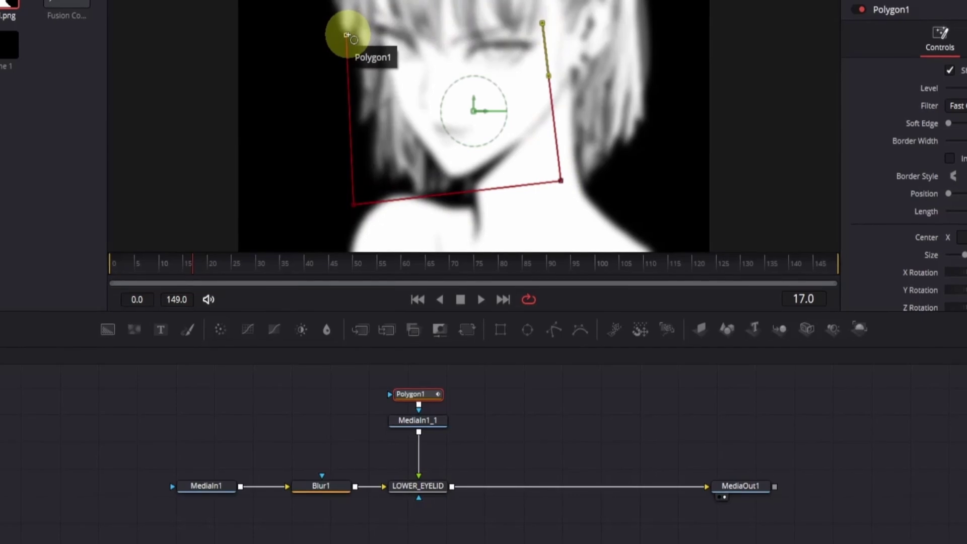
click(347, 35)
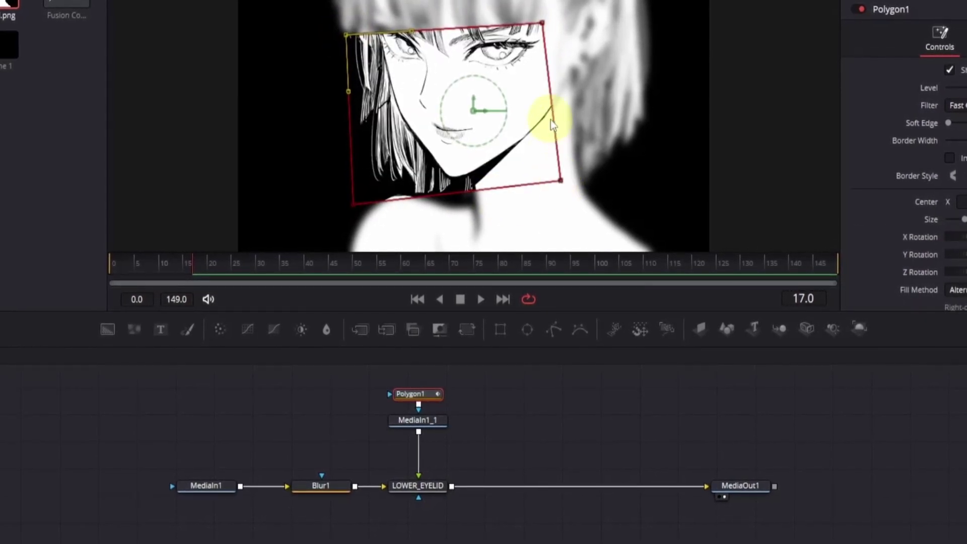
Extend the face mask outward over the hair and curve its lower edge down across the shoulders.
drag(554, 122, 650, 98)
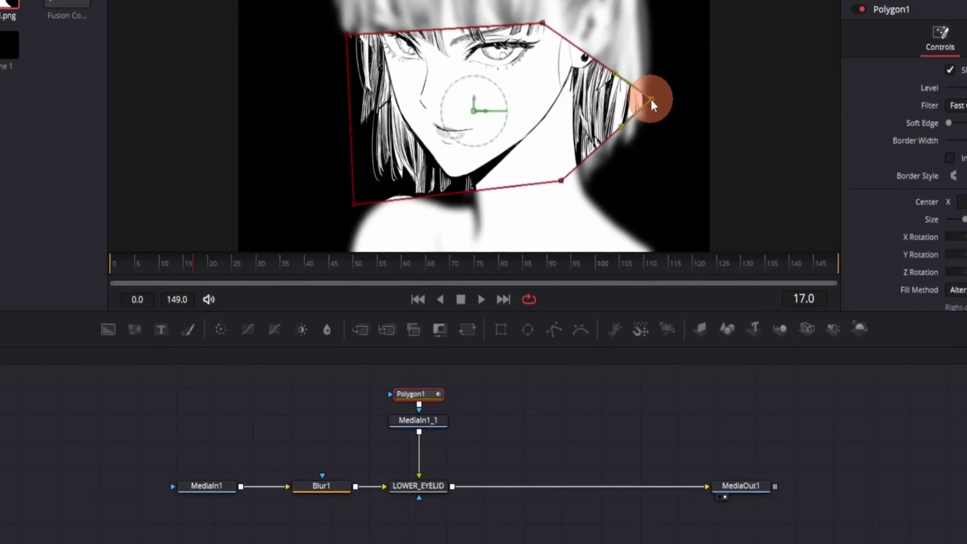
drag(561, 181, 549, 211)
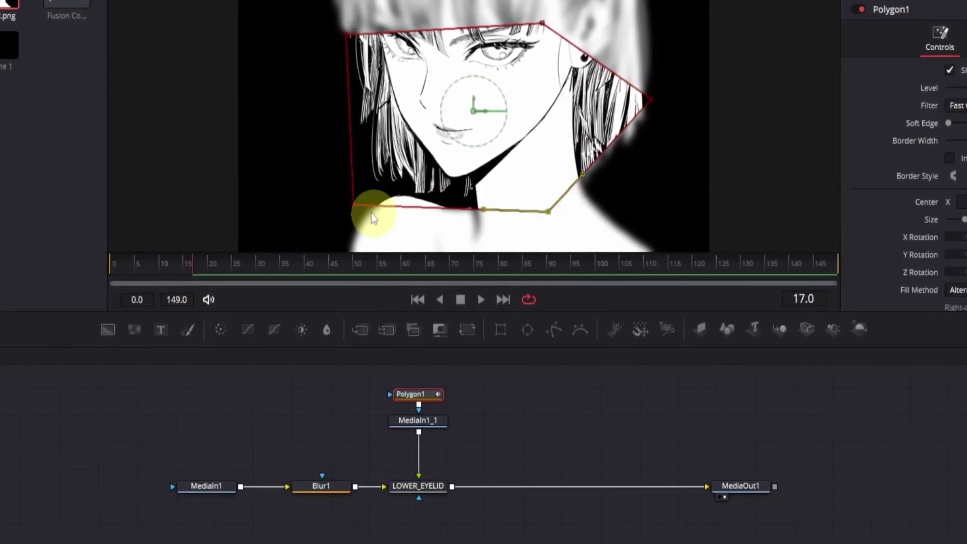
click(354, 205)
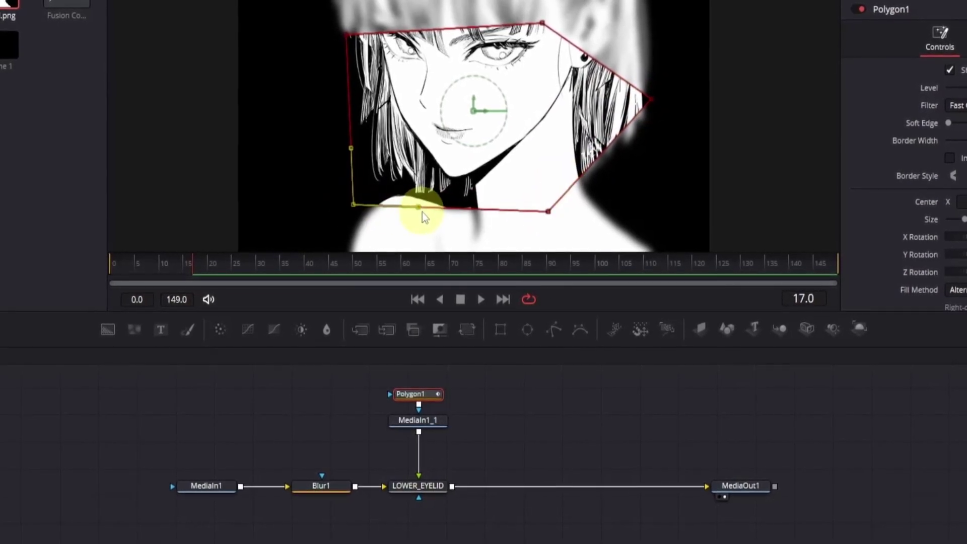
drag(418, 210, 416, 248)
click(550, 213)
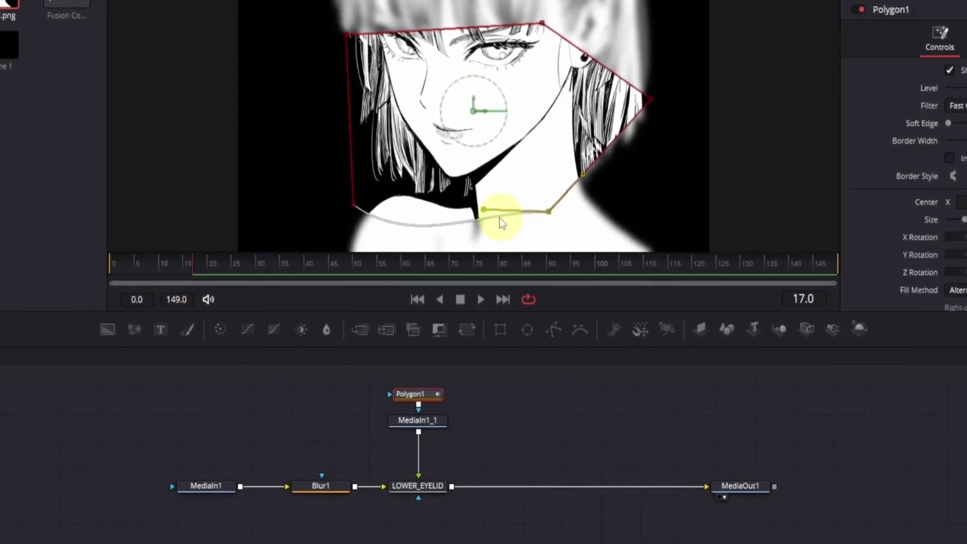
drag(488, 209, 502, 244)
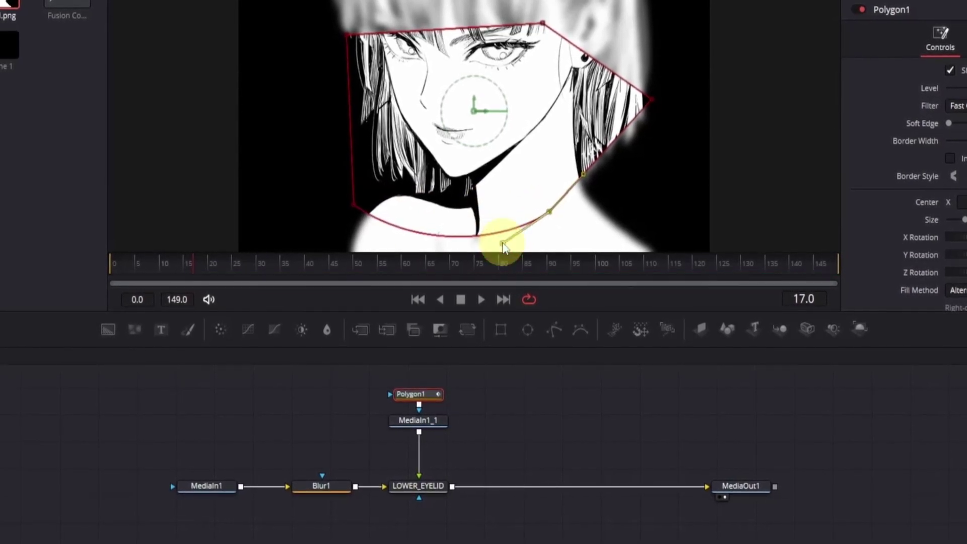
Undo the polygon edits until the Polygon1 mask has no points left.
key(ctrl+z)
key(ctrl+z)
key(ctrl+z)
key(ctrl+z)
key(ctrl+z)
key(ctrl+z)
key(ctrl+z)
key(ctrl+z)
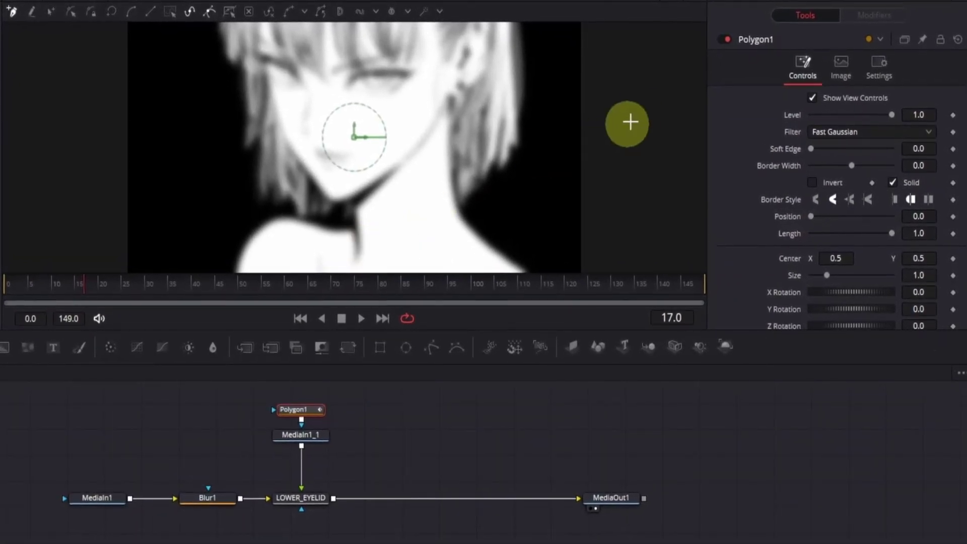
Disable the Polygon1 mask and trace points along the fully visible eye's lower lash line out to the tip of its outer corner.
click(727, 39)
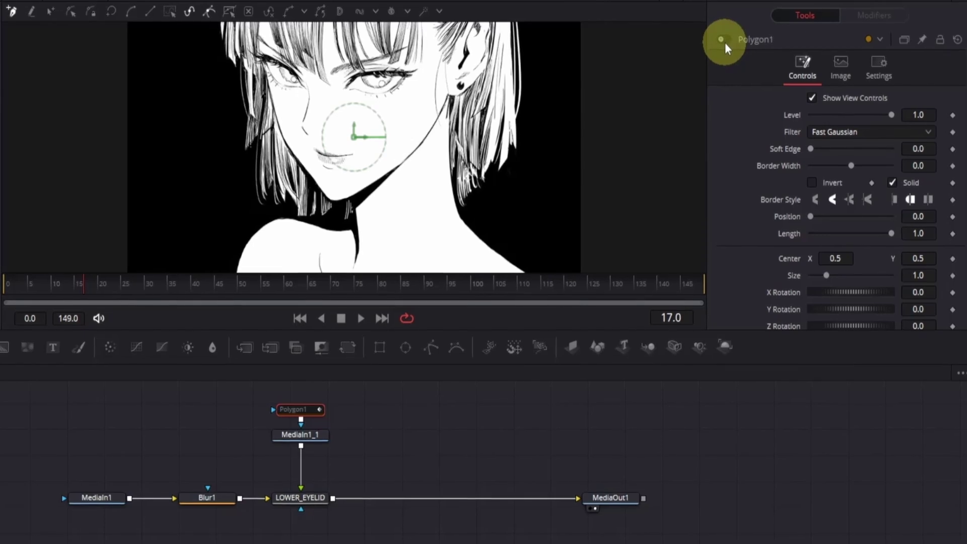
scroll(417, 183, up, 5)
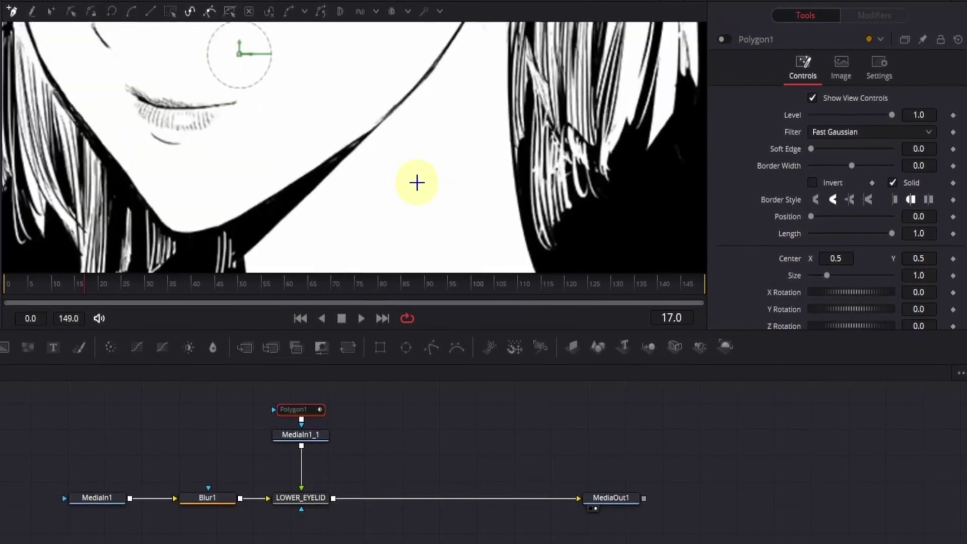
scroll(417, 183, up, 2)
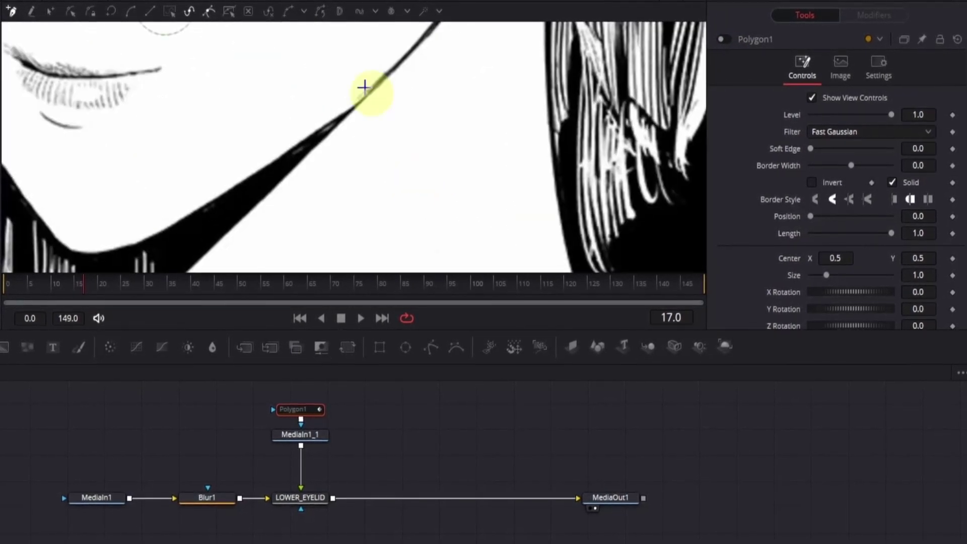
drag(319, 48, 479, 405)
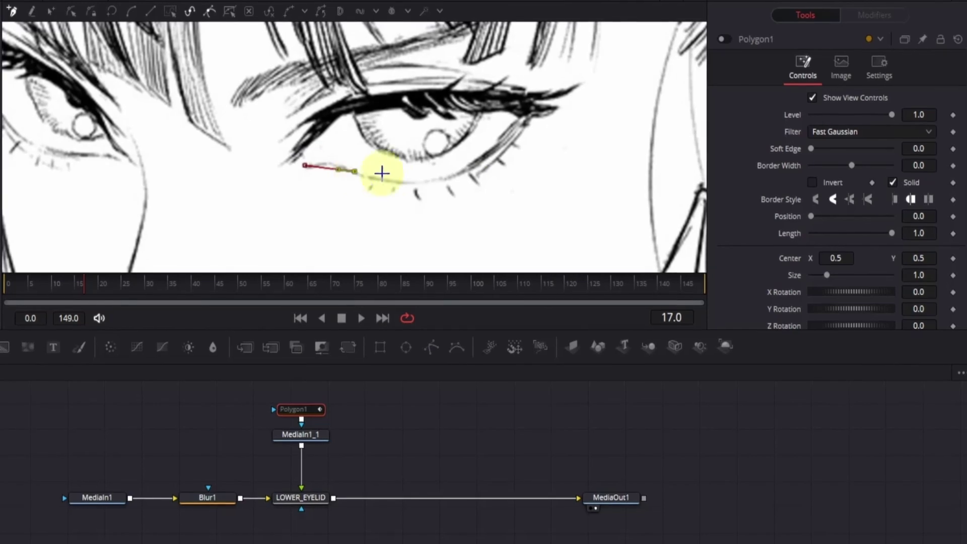
click(466, 162)
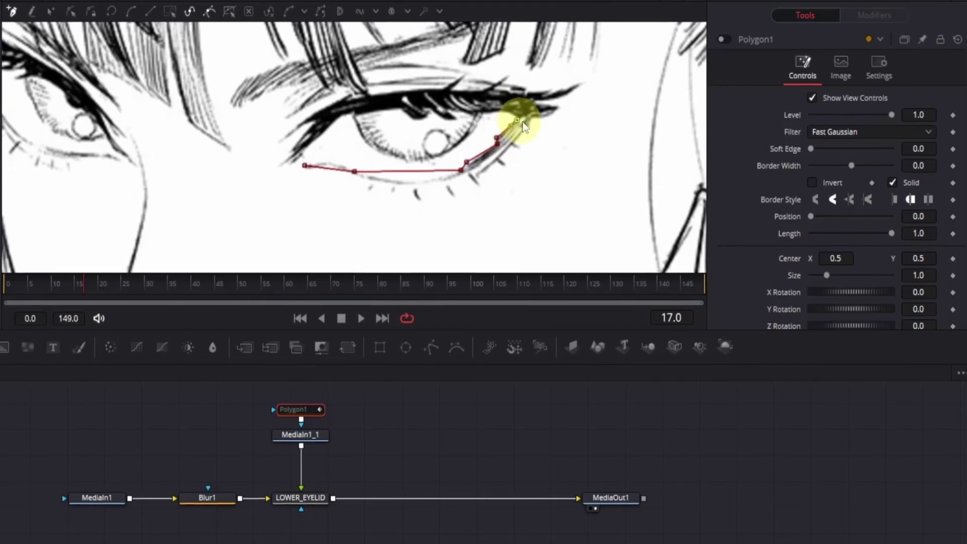
scroll(524, 126, up, 2)
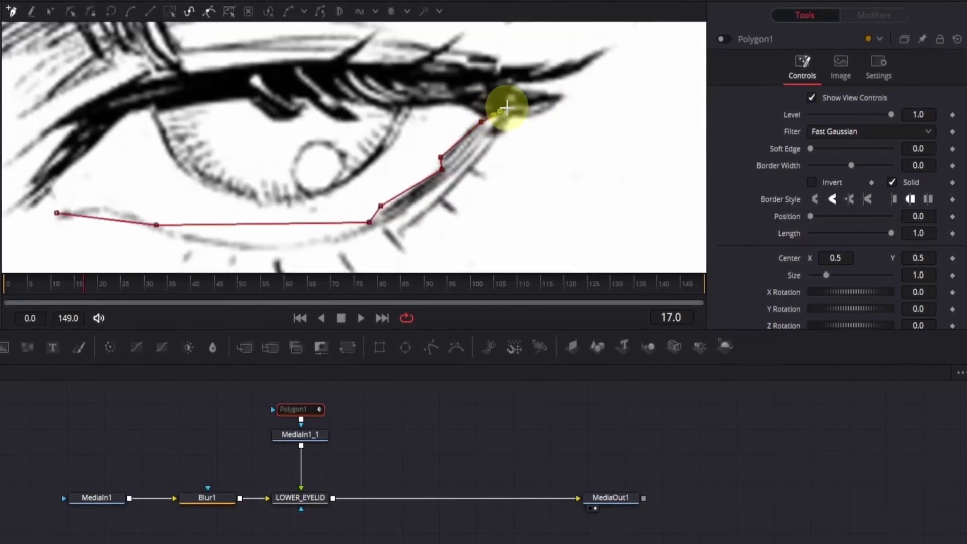
click(543, 99)
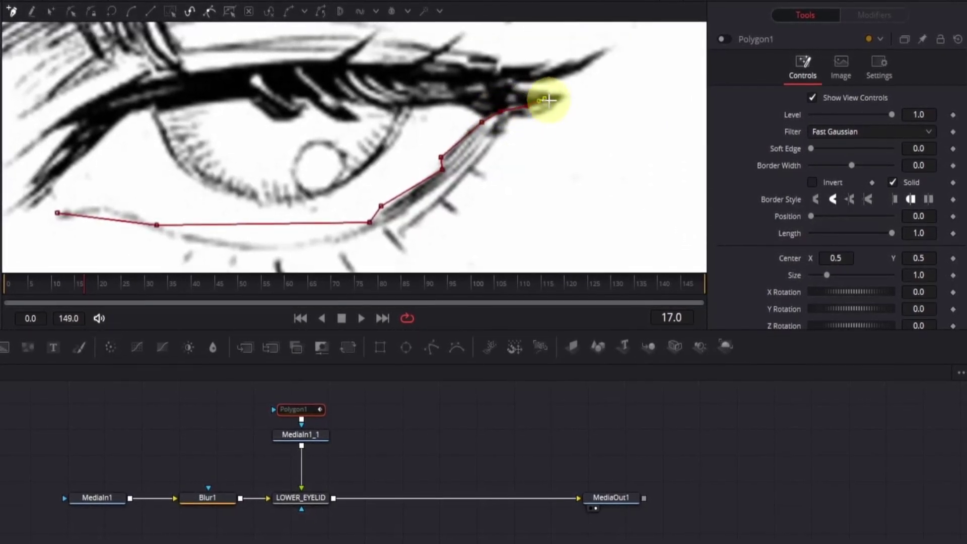
click(558, 97)
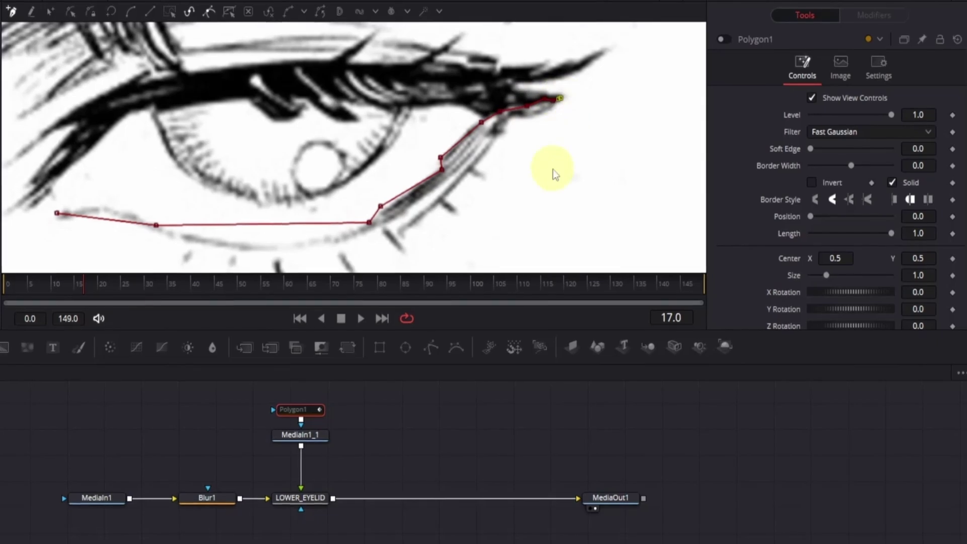
Continue the mask outline down around the skin below the eye and close it at the inner corner.
scroll(554, 176, down, 3)
click(559, 219)
scroll(504, 239, down, 2)
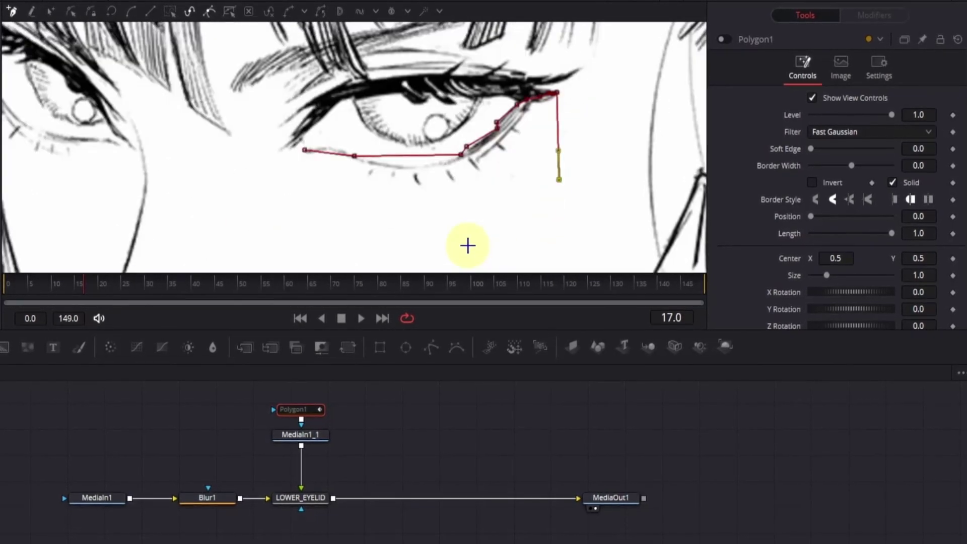
click(454, 251)
click(312, 238)
click(273, 172)
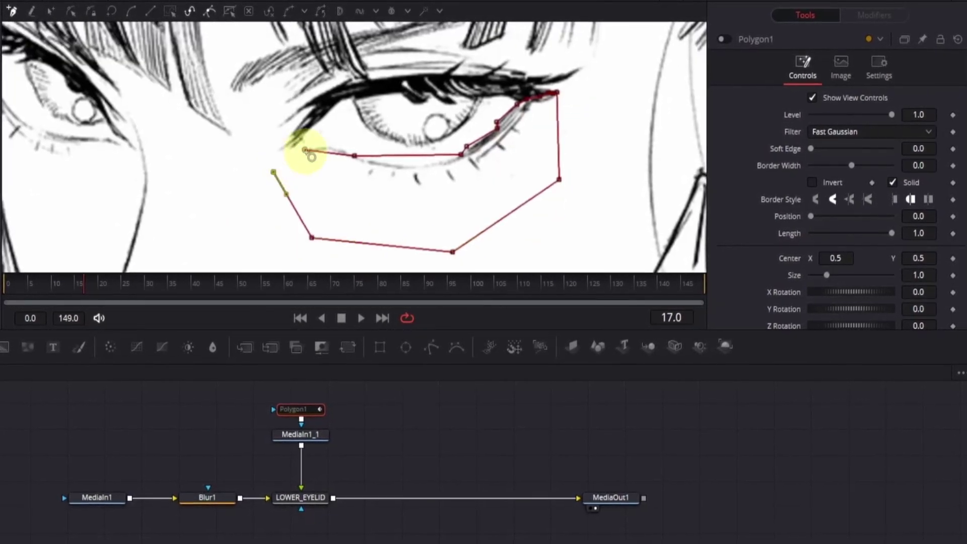
click(306, 151)
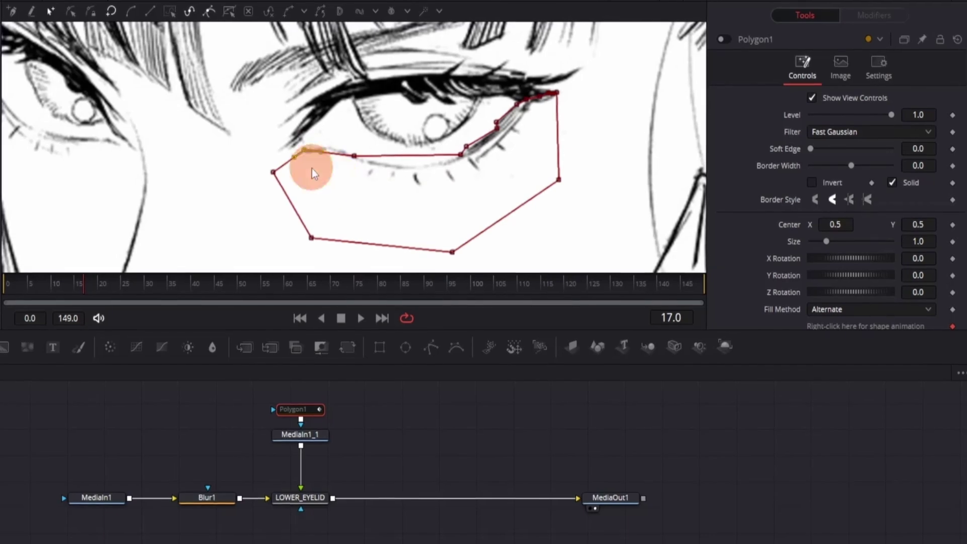
Smooth the mask points below the eye and along the inner part of the lower eyelid into curves.
click(304, 151)
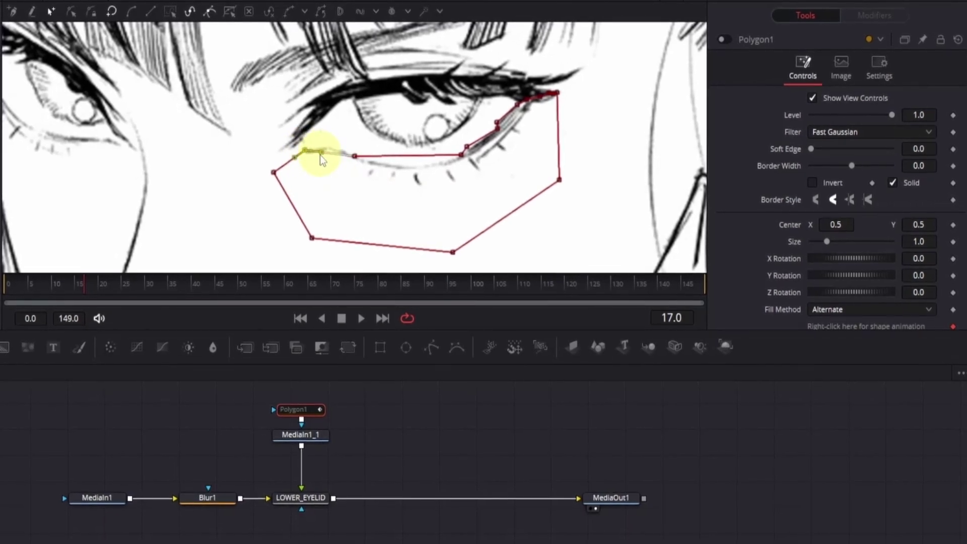
scroll(319, 155, up, 1)
key(Page_Down)
drag(396, 206, 382, 184)
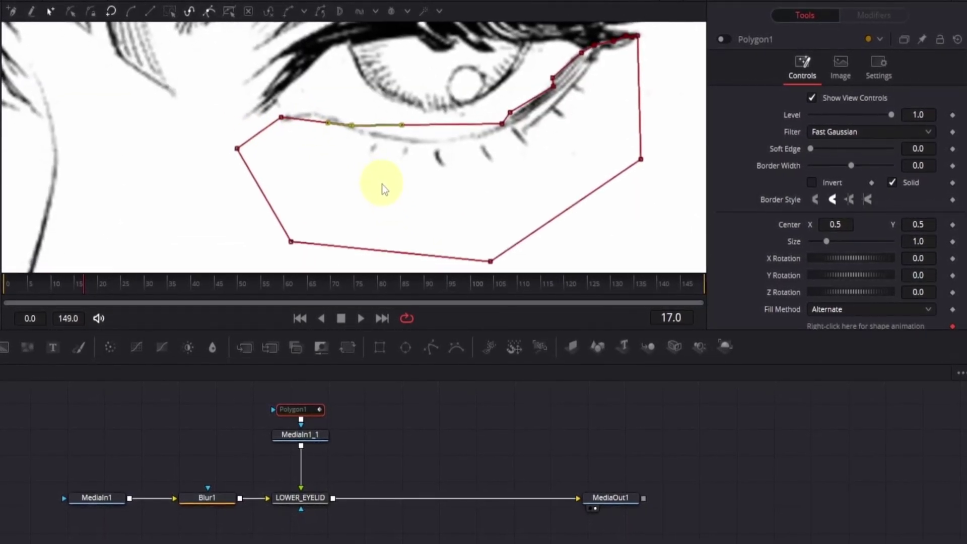
drag(185, 95, 696, 298)
click(133, 15)
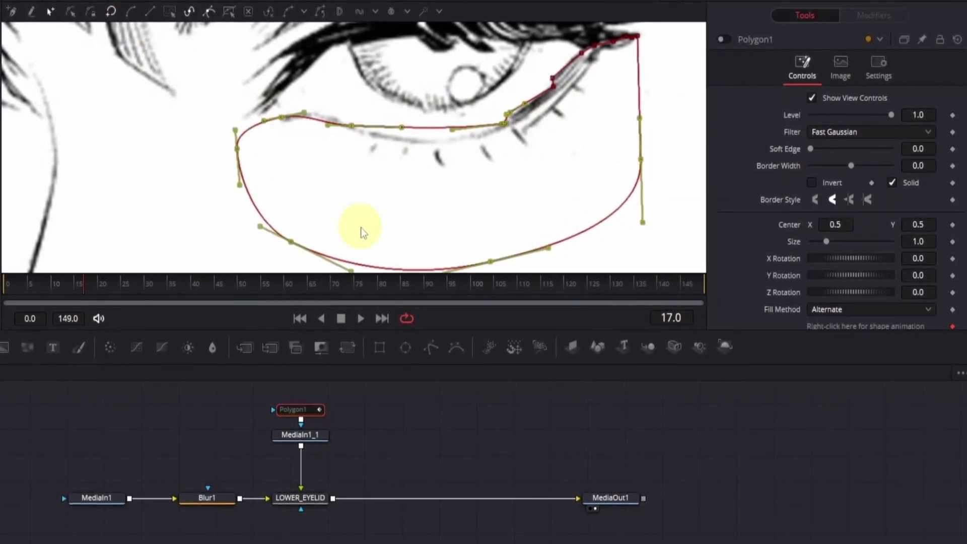
Adjust the mask's points and curve handles so its upper edge follows the thin lower eyelid line.
scroll(325, 162, up, 3)
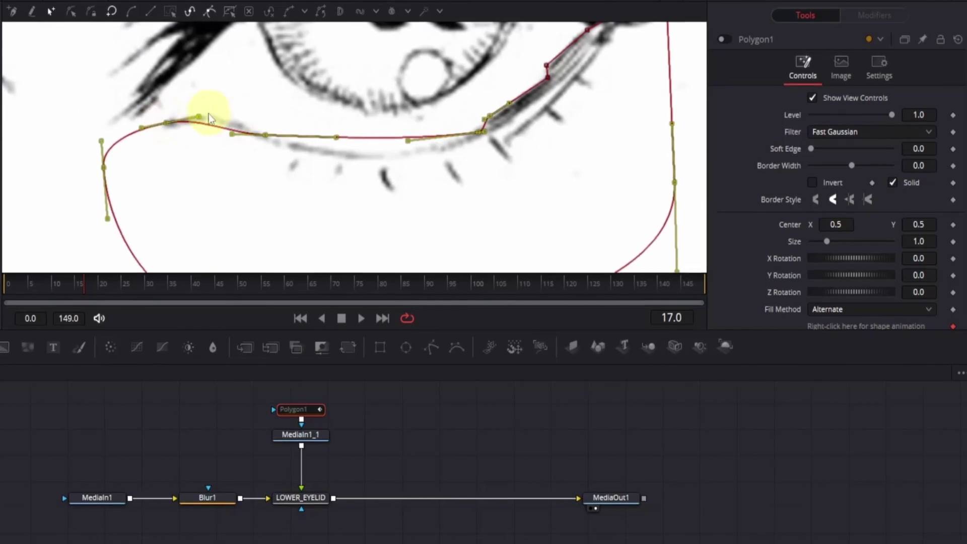
drag(173, 119, 218, 104)
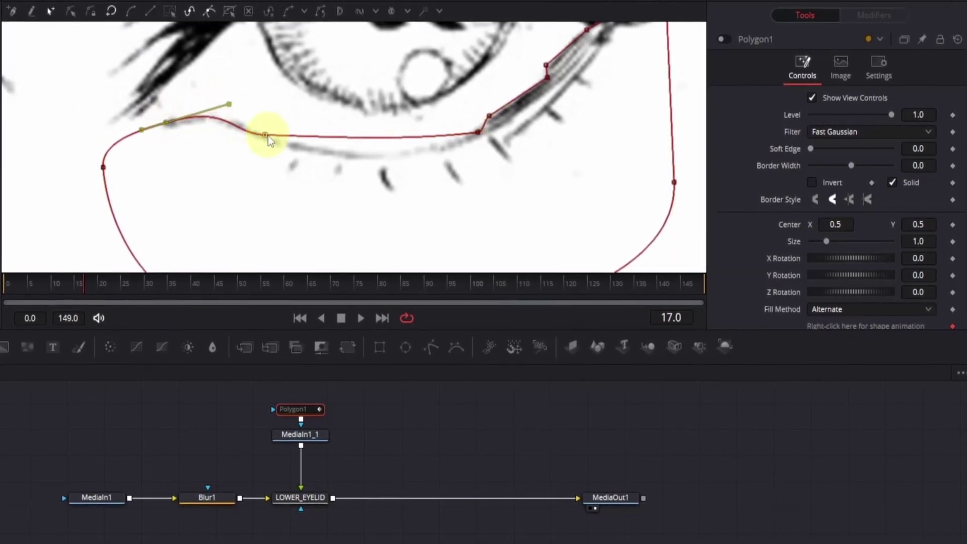
drag(265, 135, 231, 135)
drag(166, 123, 164, 123)
drag(226, 104, 225, 107)
drag(265, 135, 263, 132)
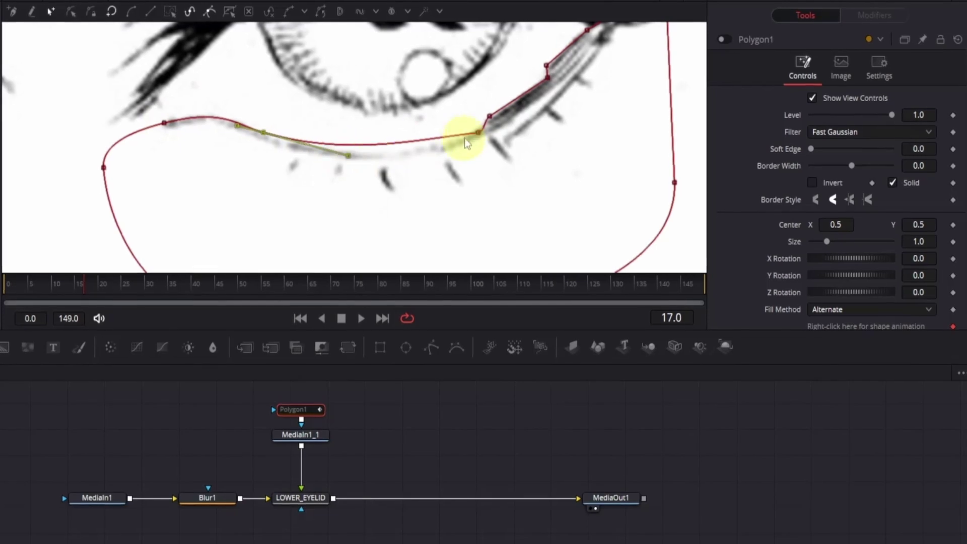
drag(479, 132, 359, 162)
click(267, 134)
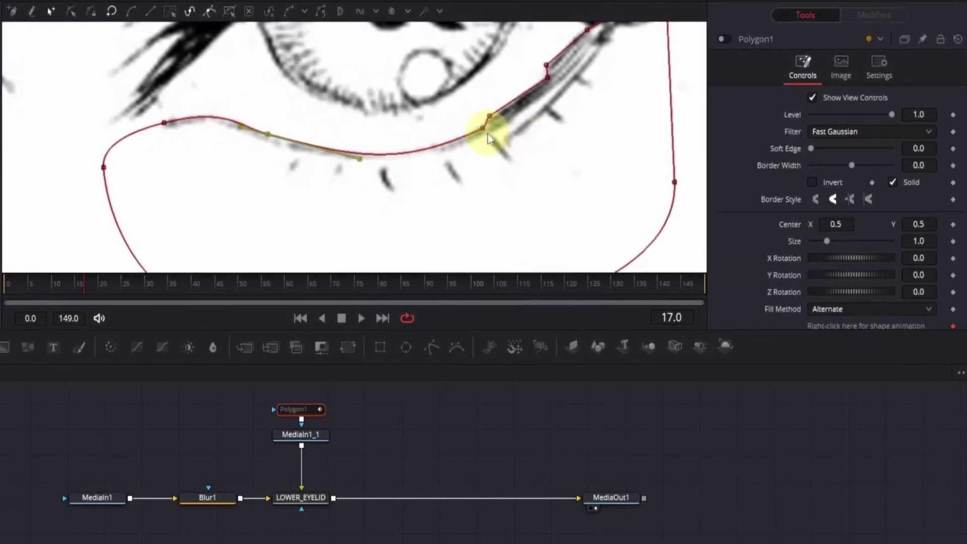
Refine the mask points along the outer lower lashes so the outline fits them up to the eye's outer corner.
scroll(488, 134, up, 2)
drag(471, 69, 469, 67)
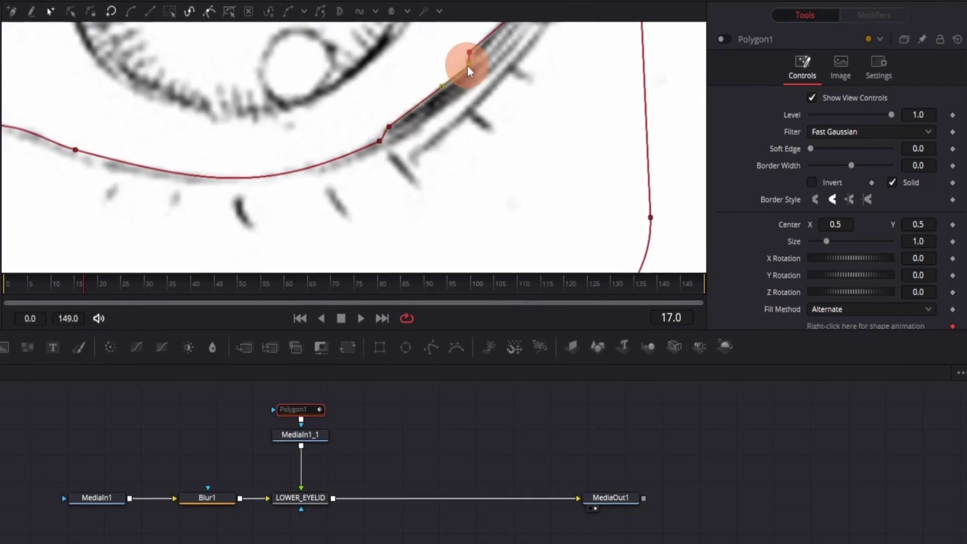
drag(389, 127, 391, 124)
drag(491, 111, 394, 229)
click(372, 170)
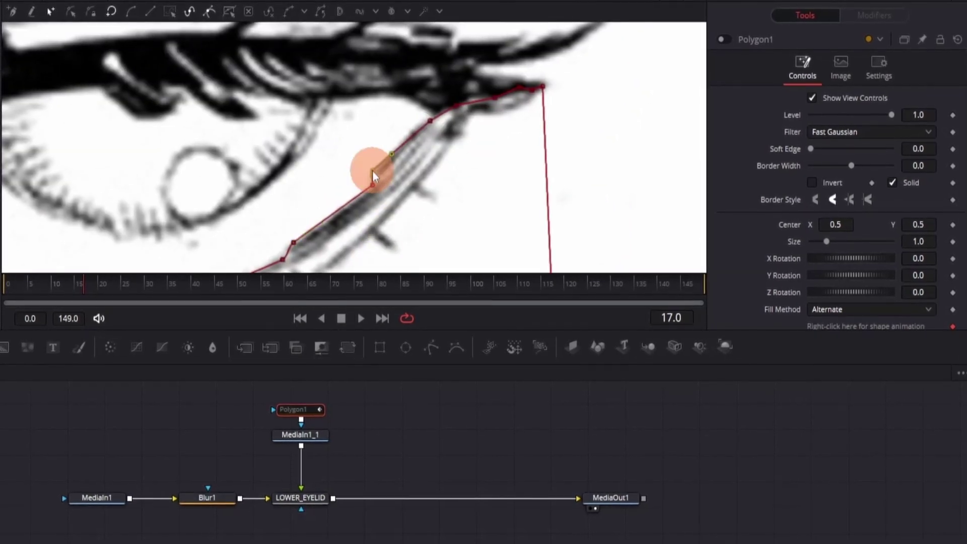
drag(430, 120, 476, 78)
scroll(456, 133, up, 1)
click(420, 109)
click(436, 99)
click(482, 90)
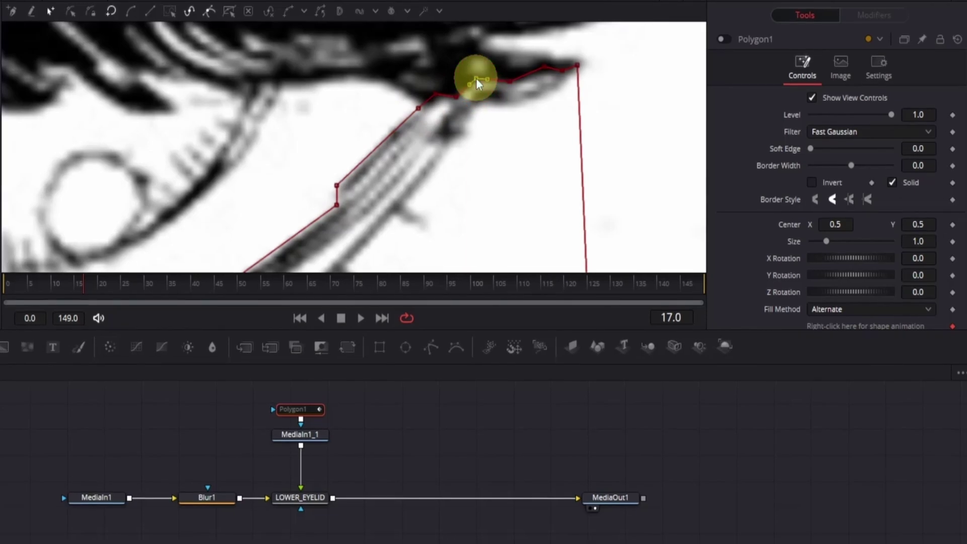
click(510, 82)
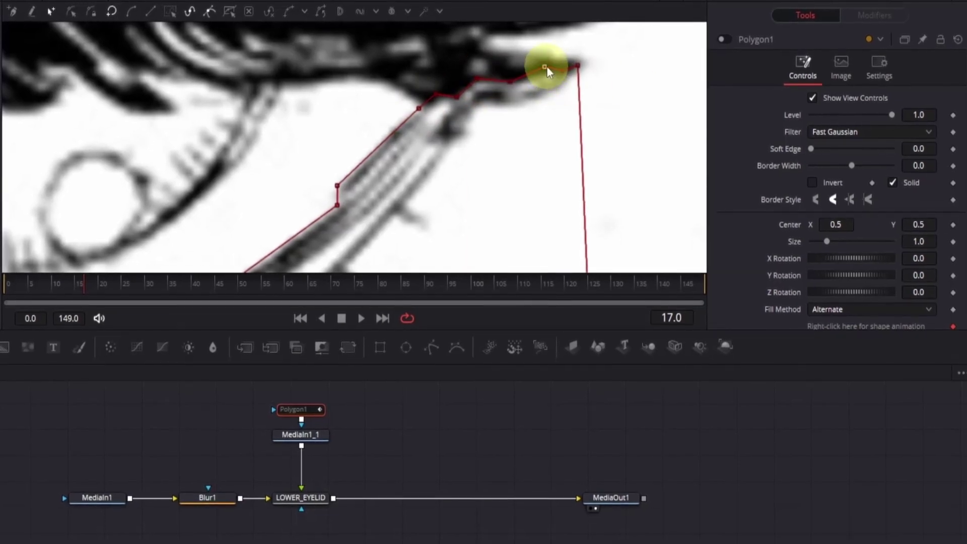
click(561, 70)
Re-enable the Polygon1 mask and deselect its node.
scroll(542, 126, down, 5)
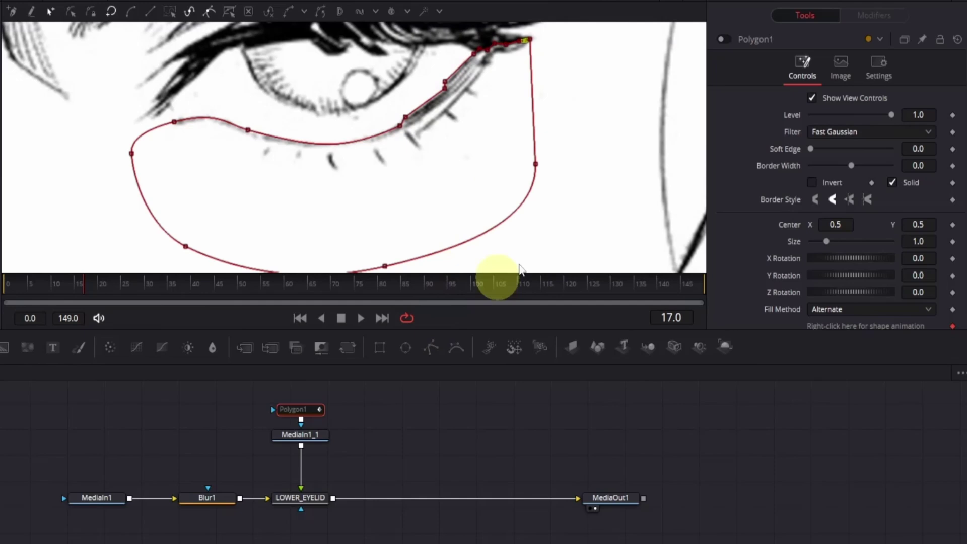
click(726, 40)
click(511, 414)
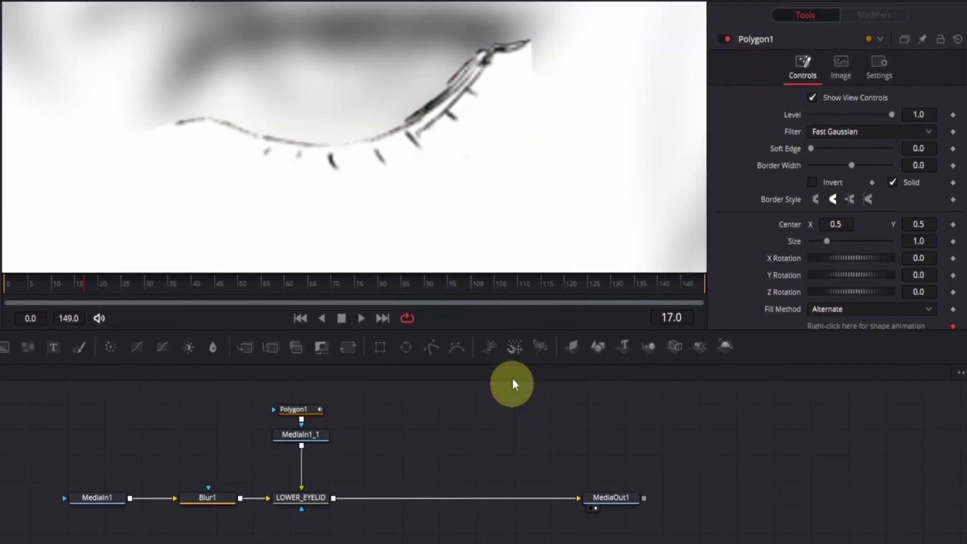
Set the Polygon1 mask's soft edge to 0.0031 and check the lower eyelid against the blurred face.
scroll(504, 103, up, 2)
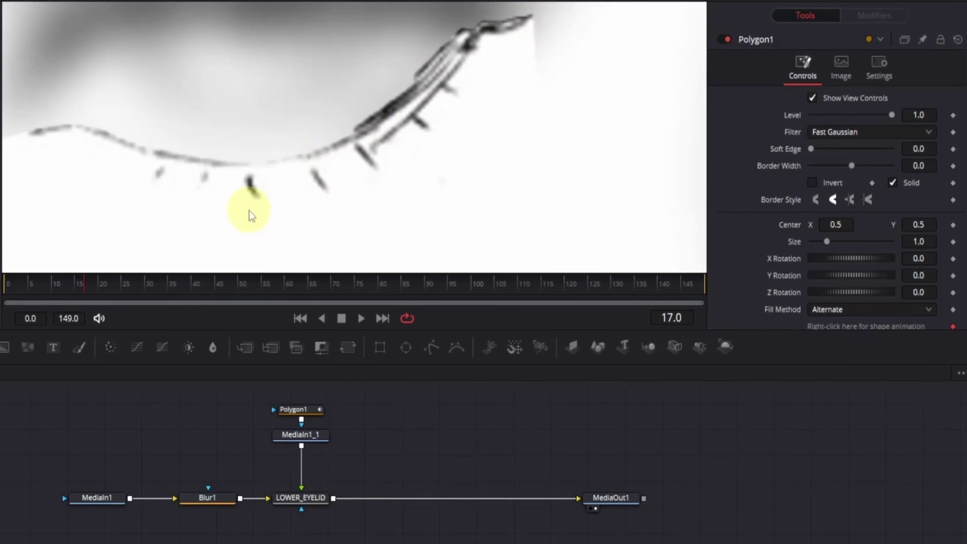
scroll(249, 210, down, 2)
drag(248, 218, 345, 160)
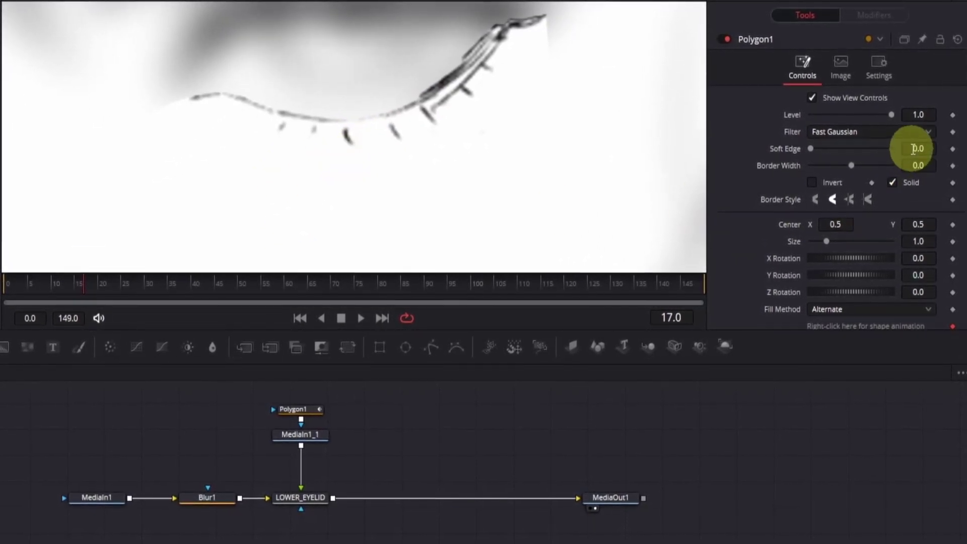
drag(925, 147, 931, 147)
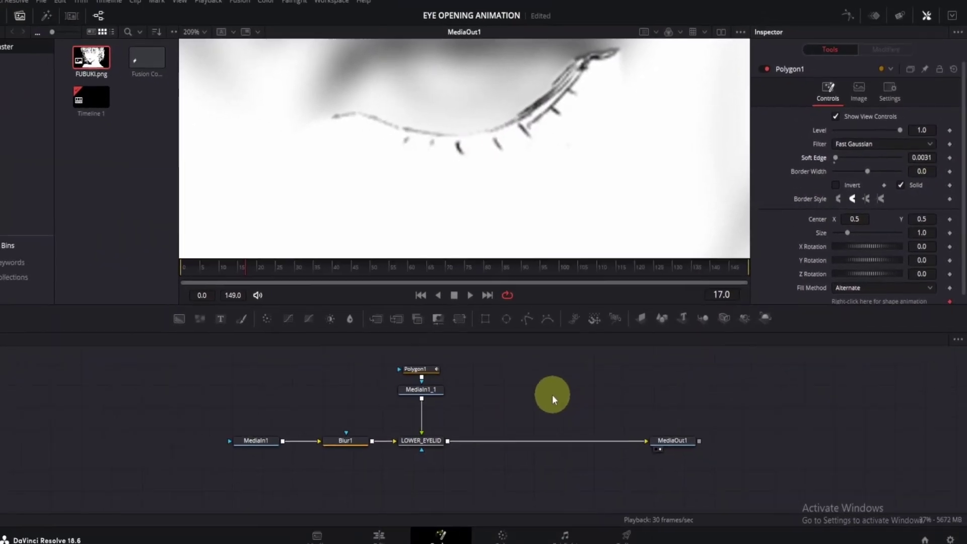
scroll(548, 188, down, 5)
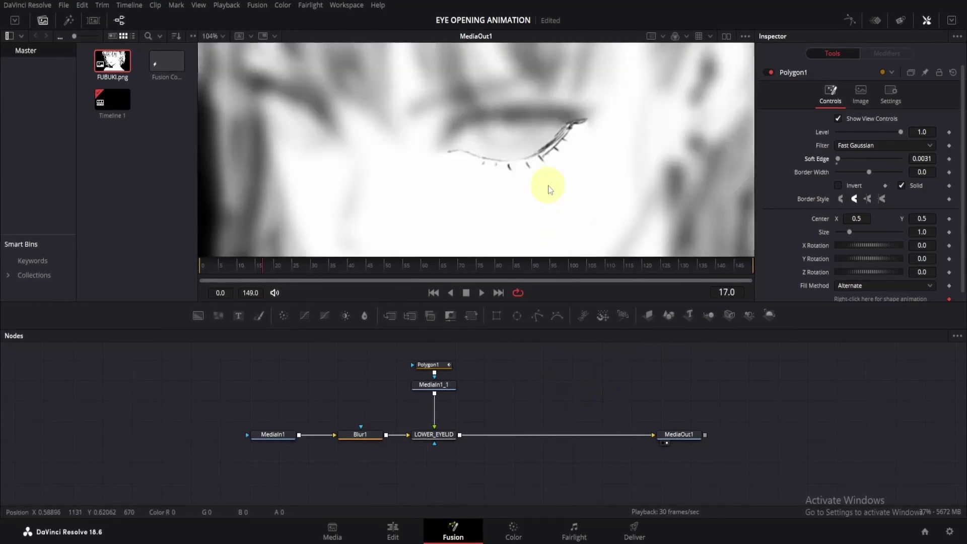
drag(579, 219, 542, 188)
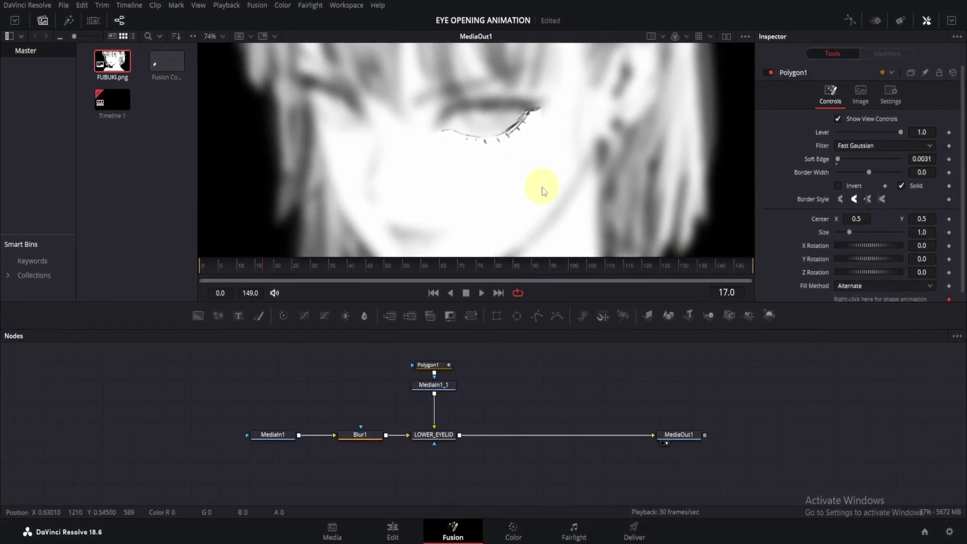
Paste another copy of the FUBUKI.png media node, merge it after LOWER_EYELID, and align the new nodes.
key(ctrl+v)
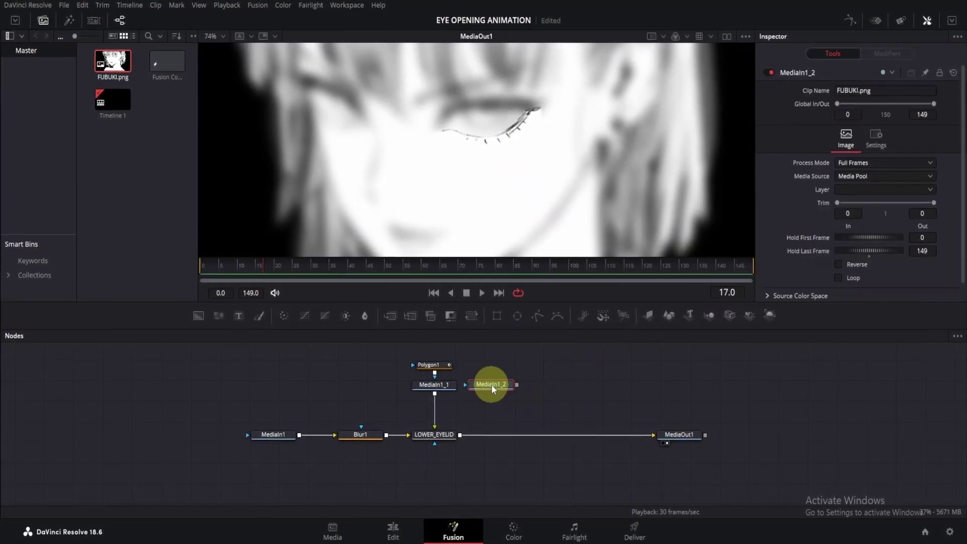
drag(463, 434, 461, 434)
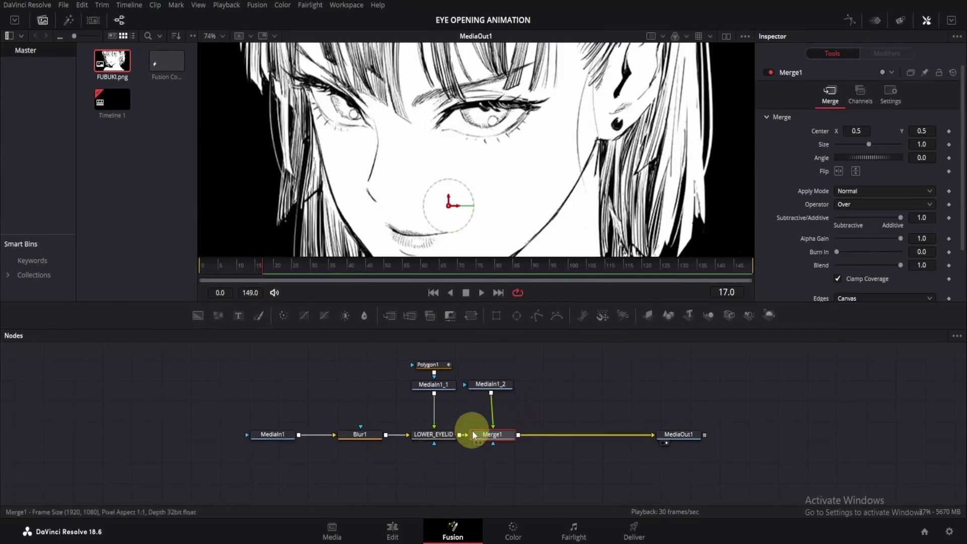
drag(489, 383, 492, 381)
ctrl+click(497, 433)
drag(500, 434, 504, 434)
click(515, 407)
click(517, 386)
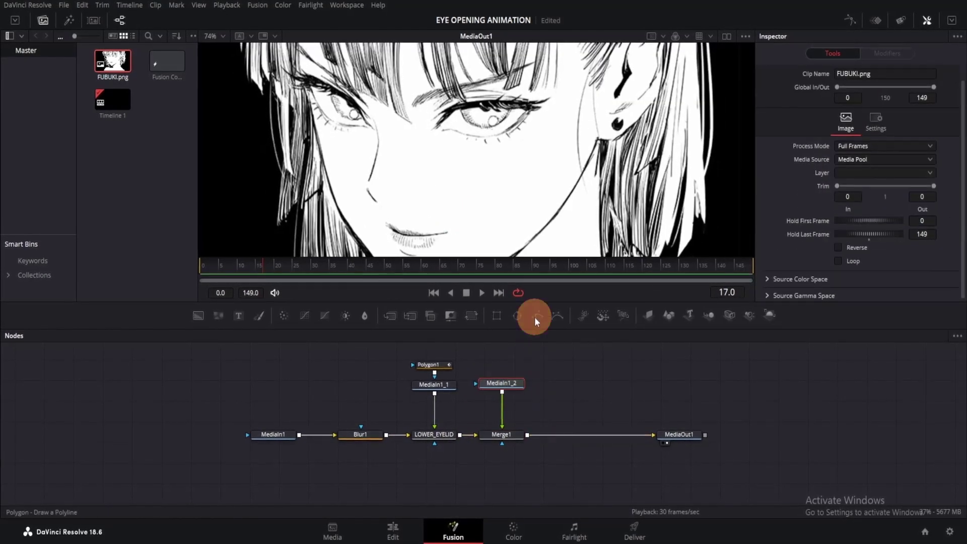
Add a polygon mask to MediaIn1_2 and trace its first points along the upper eyelid's inner-corner lashes.
click(537, 316)
scroll(425, 137, up, 5)
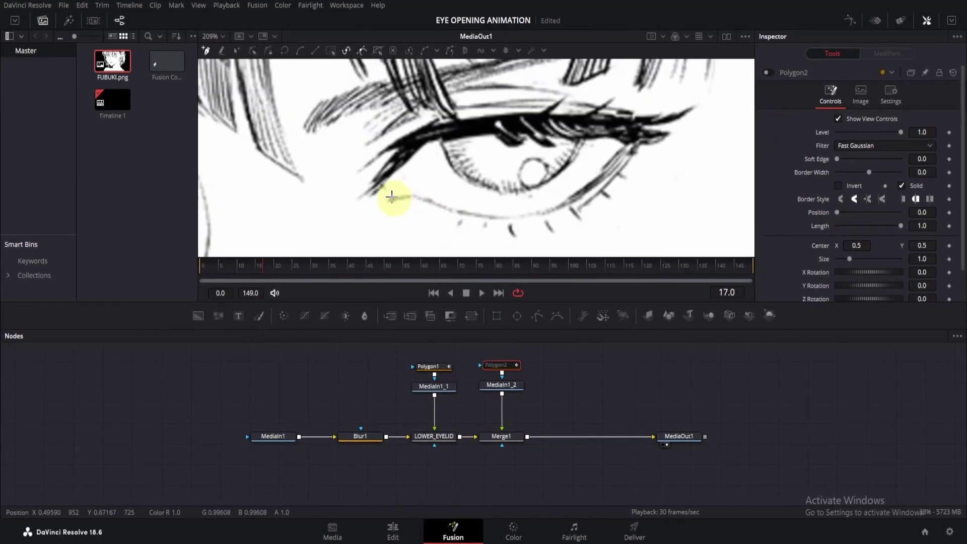
scroll(379, 206, up, 5)
click(360, 192)
click(388, 167)
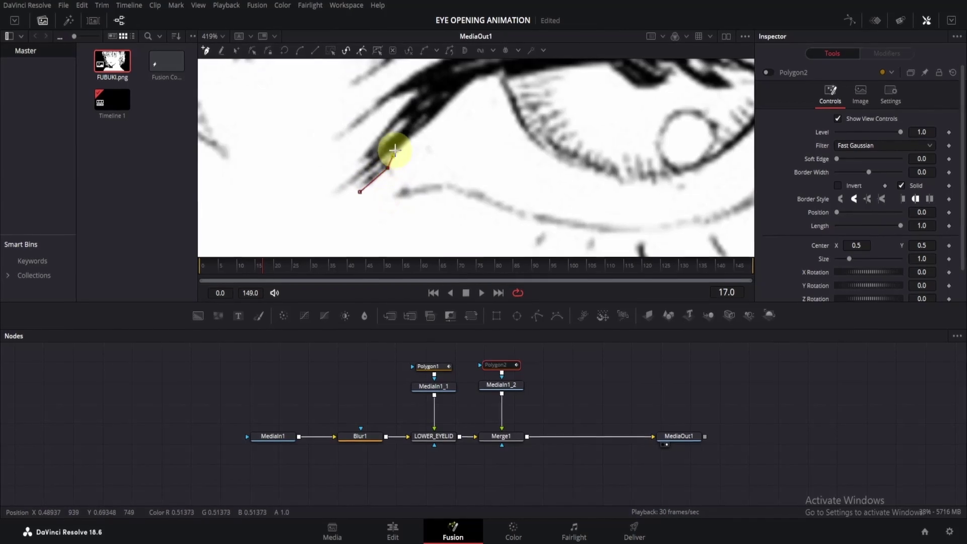
click(395, 151)
click(414, 135)
click(425, 128)
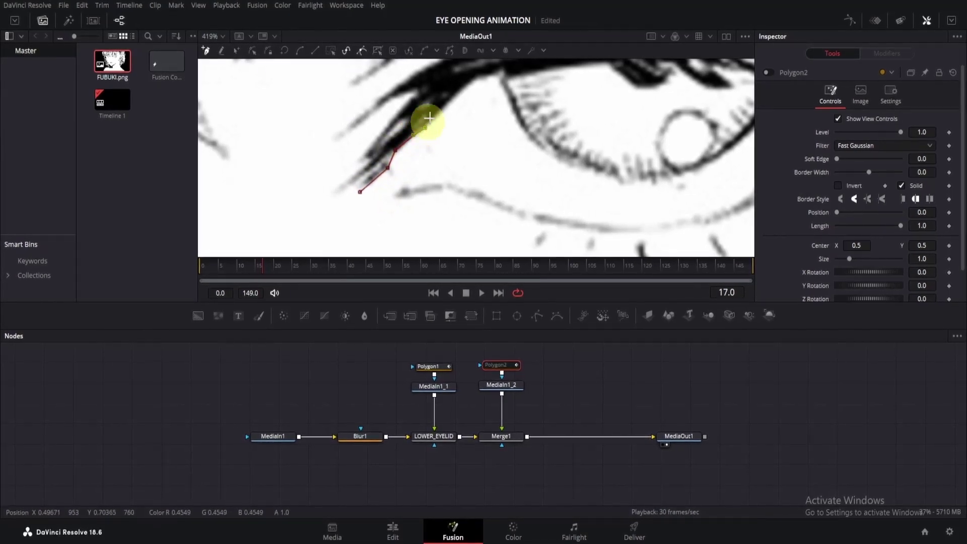
Continue the Polygon2 outline along the lower edge of the upper lash line towards the iris.
click(455, 94)
drag(479, 111, 439, 164)
click(467, 127)
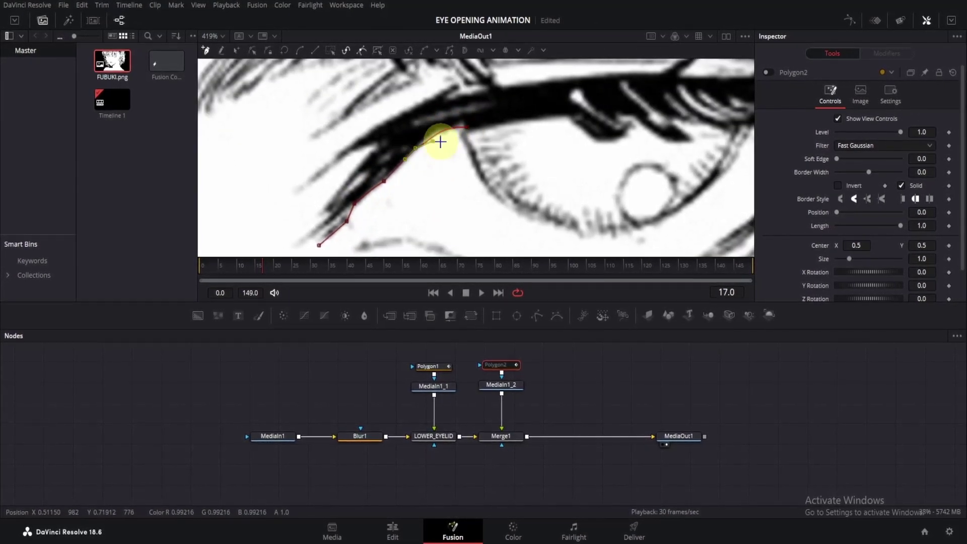
drag(437, 126, 487, 127)
click(467, 127)
click(500, 122)
click(499, 123)
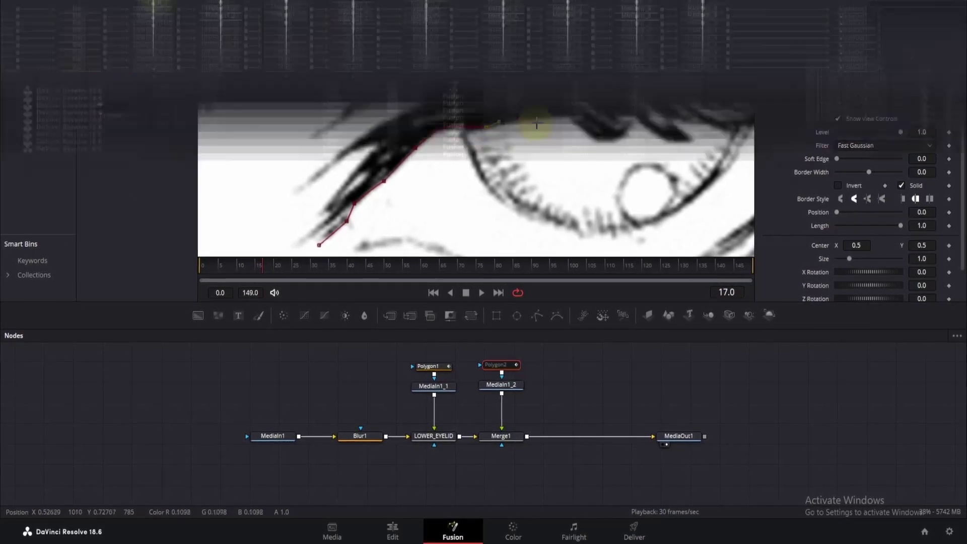
Examine the mask outlines of the lower eyelid, upper eyelid, pupil, sclera and eyebrow in turn.
click(151, 380)
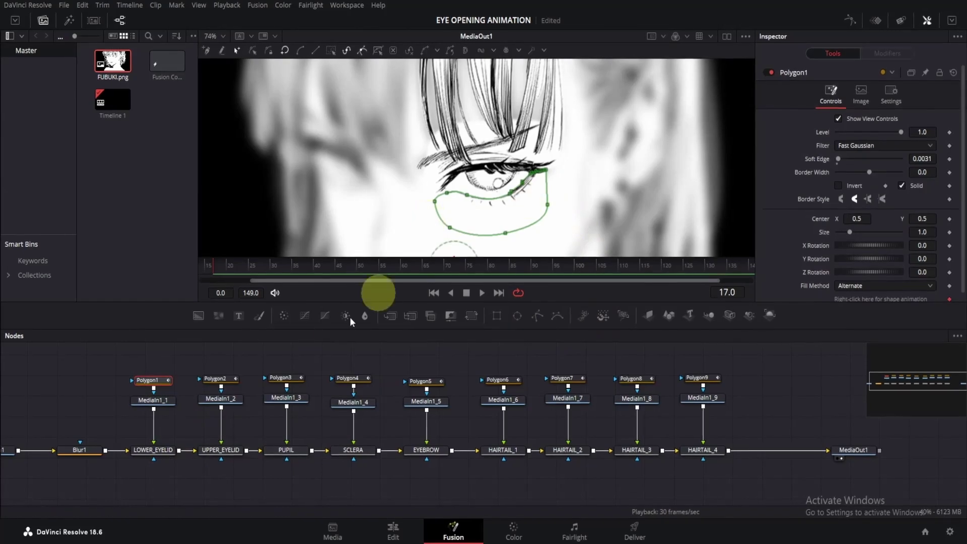
click(221, 379)
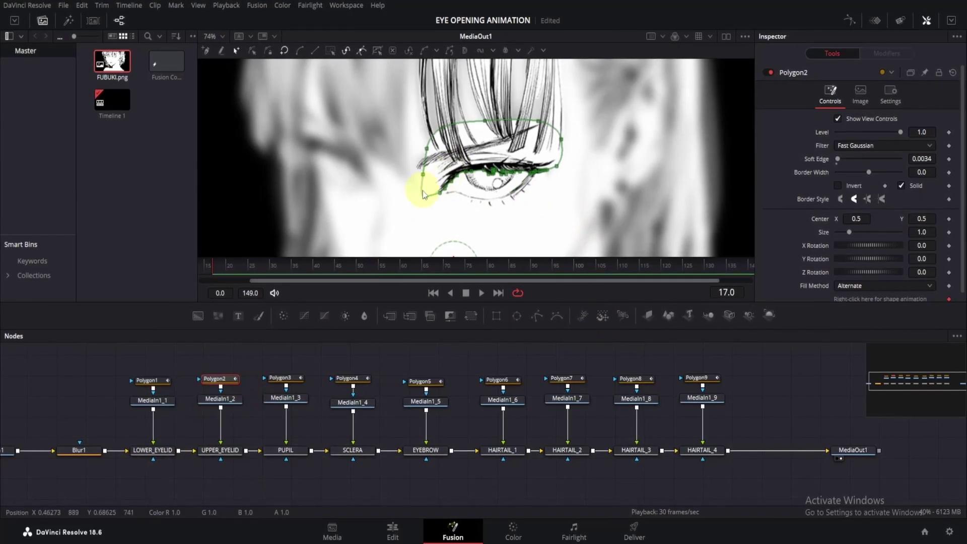
click(294, 382)
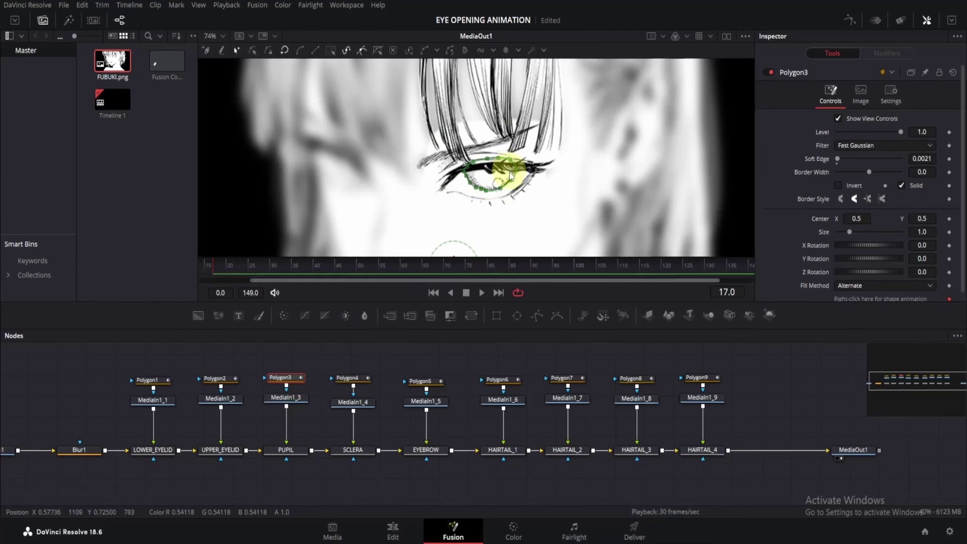
scroll(504, 166, up, 3)
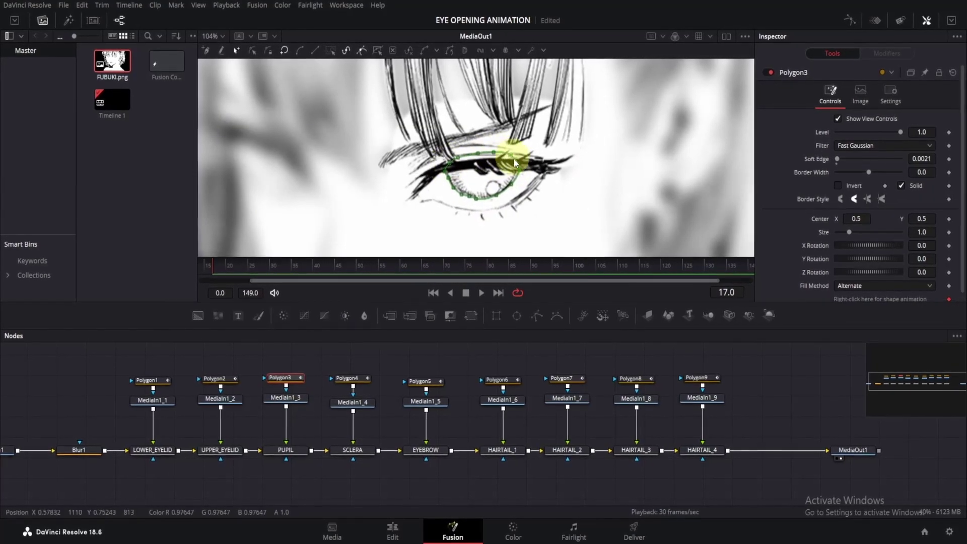
click(359, 378)
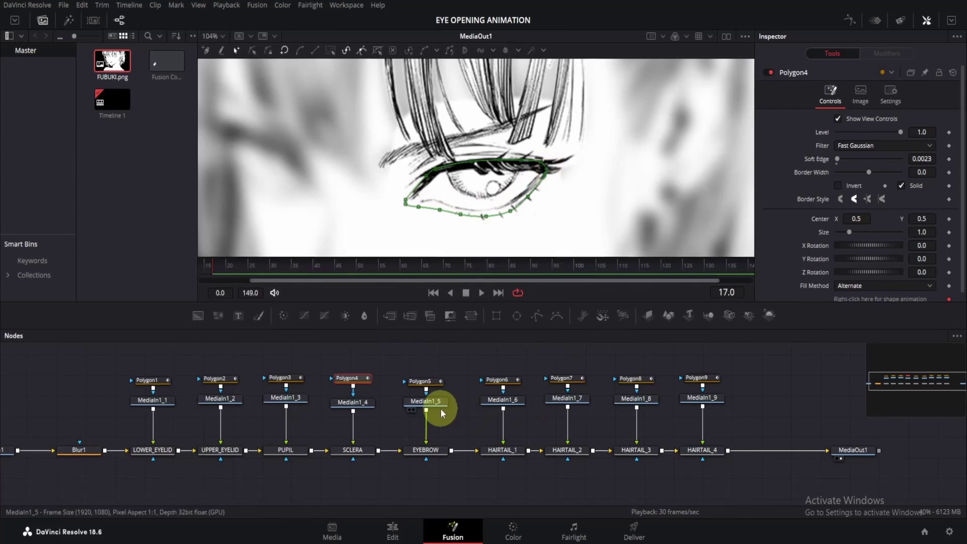
click(432, 381)
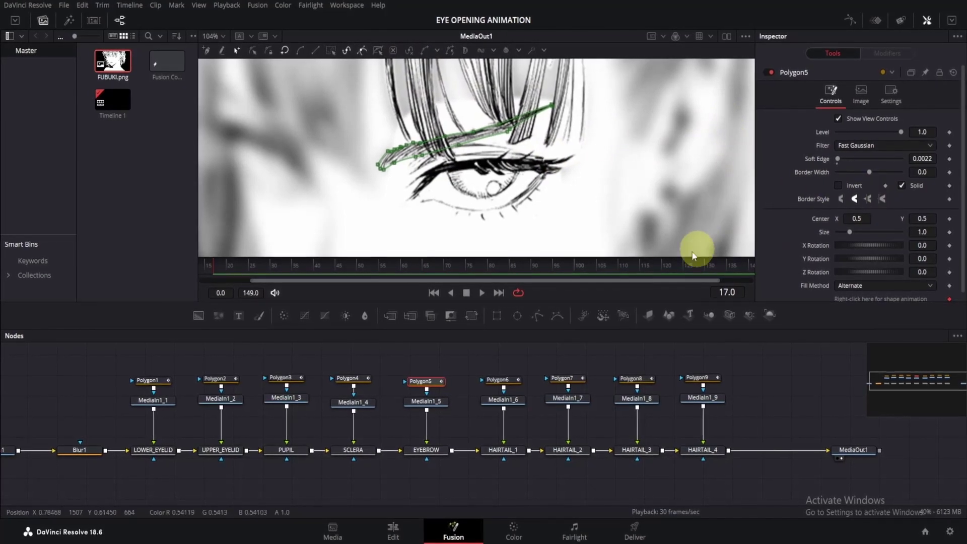
Examine the mask outlines of the four HAIRTAIL branches, then the composite without any mask selected.
click(507, 381)
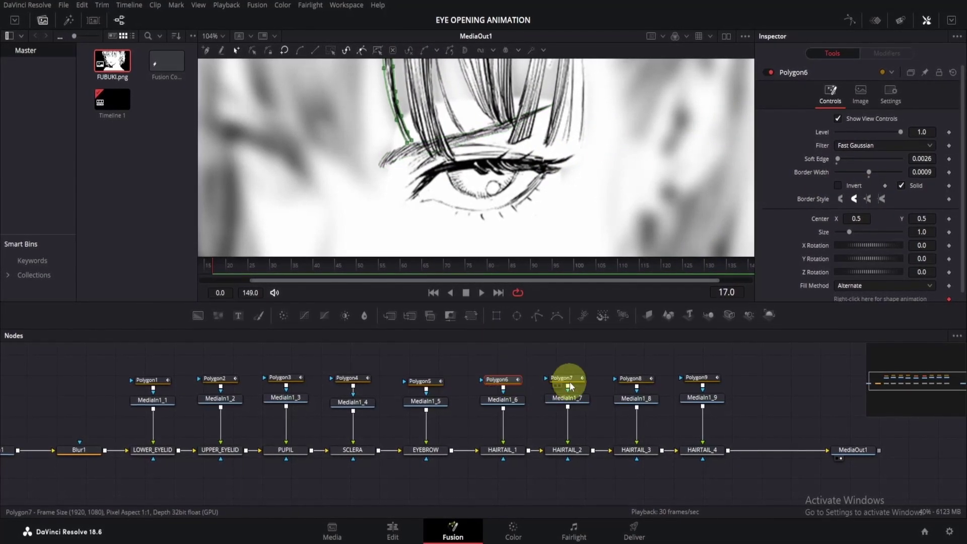
click(564, 379)
click(633, 379)
click(696, 378)
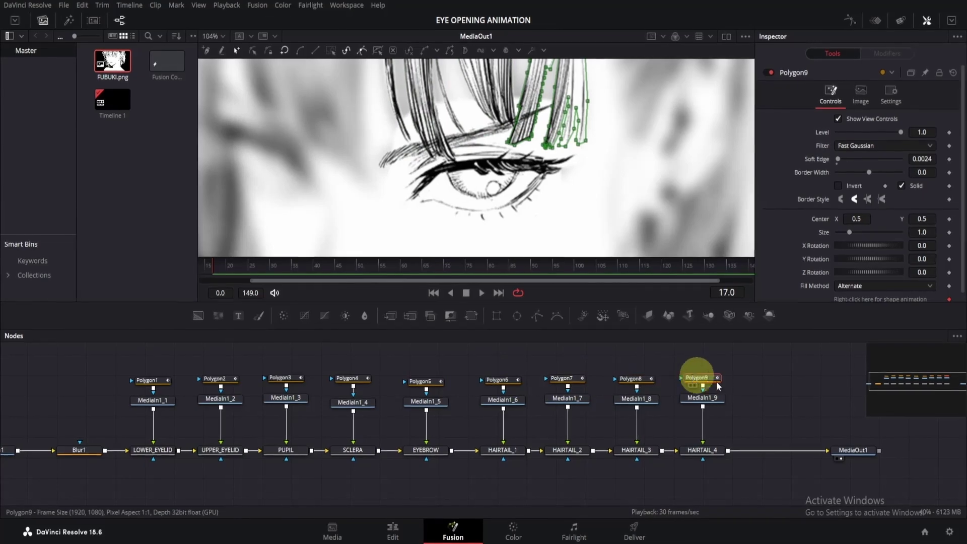
click(799, 381)
scroll(611, 196, down, 2)
drag(608, 203, 560, 161)
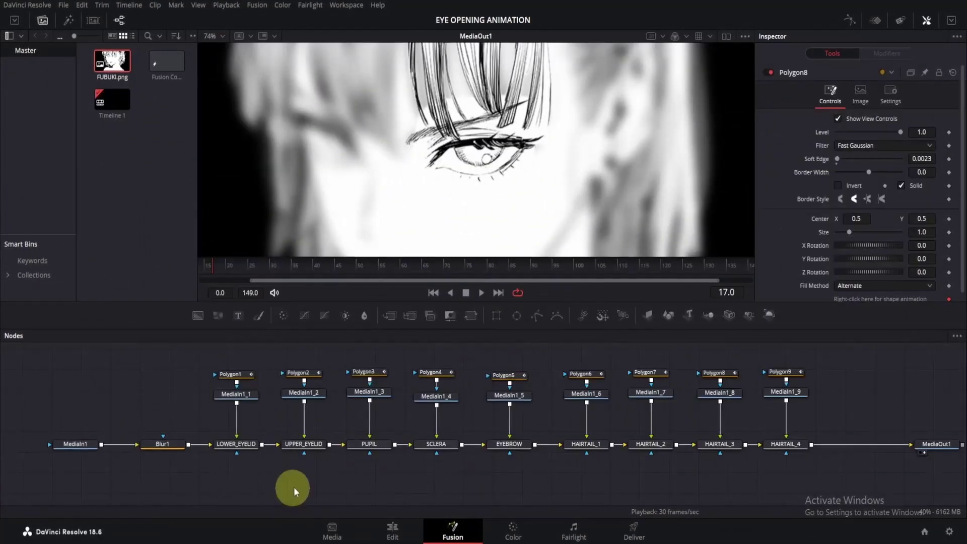
Shift MediaIn1 and Blur1 away to make room and move the SCLERA branch between Blur1 and LOWER_EYELID.
scroll(309, 479, down, 2)
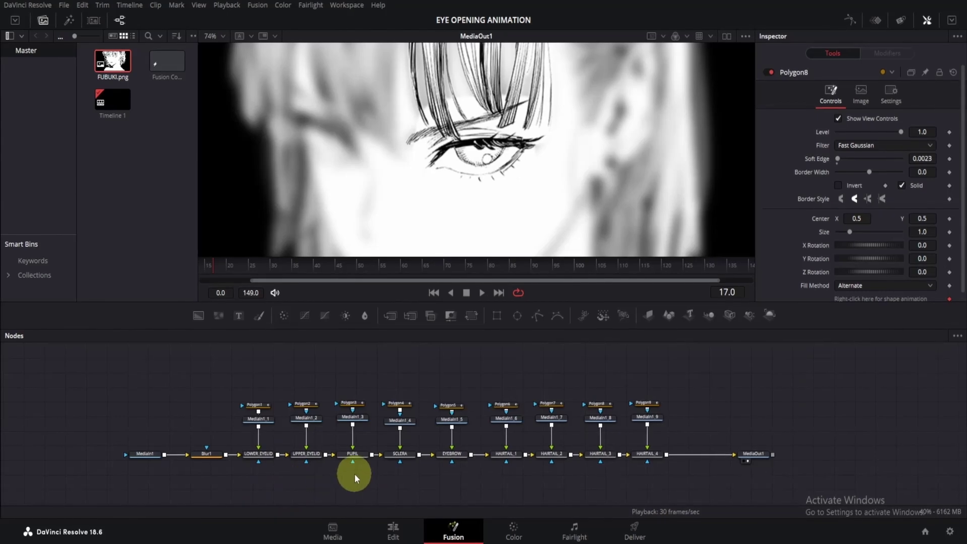
drag(357, 477, 443, 459)
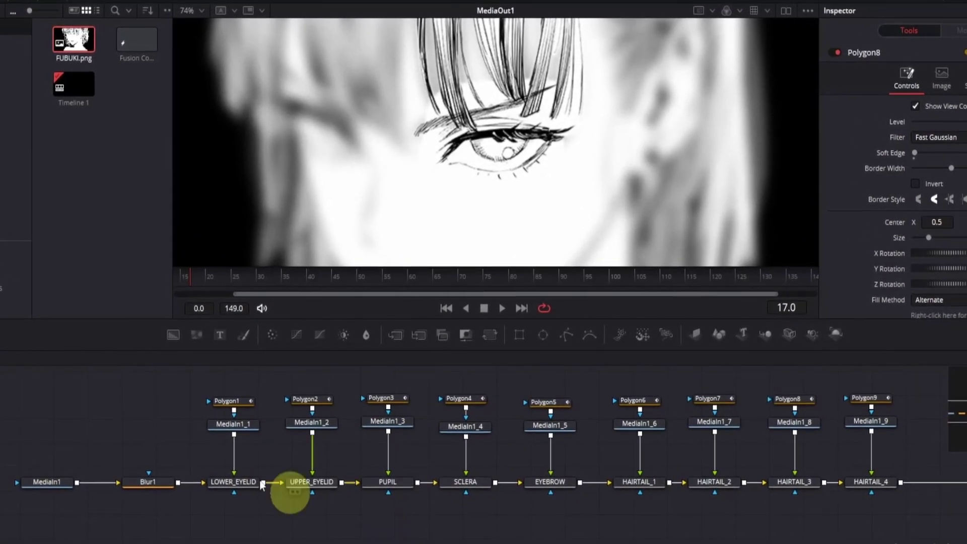
drag(17, 431, 80, 481)
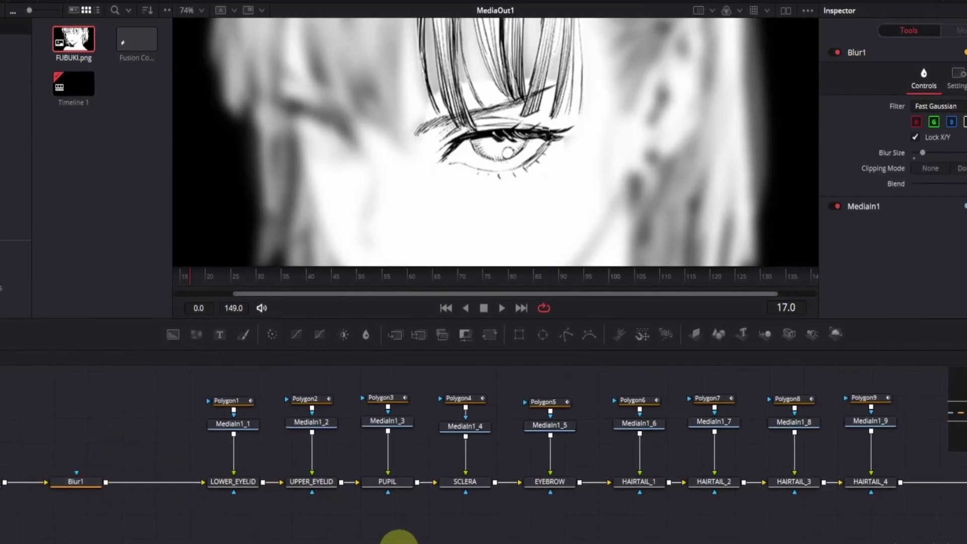
click(474, 397)
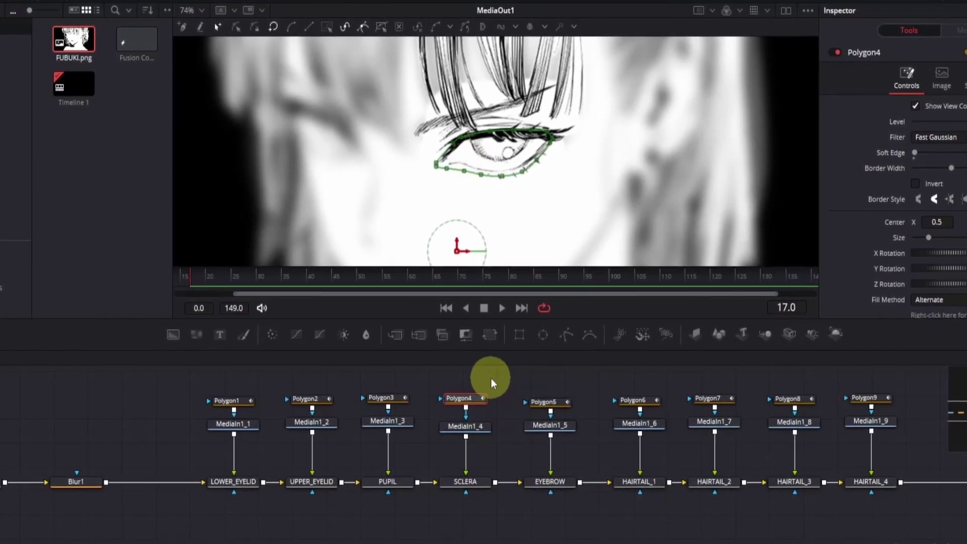
drag(470, 373, 154, 483)
click(462, 487)
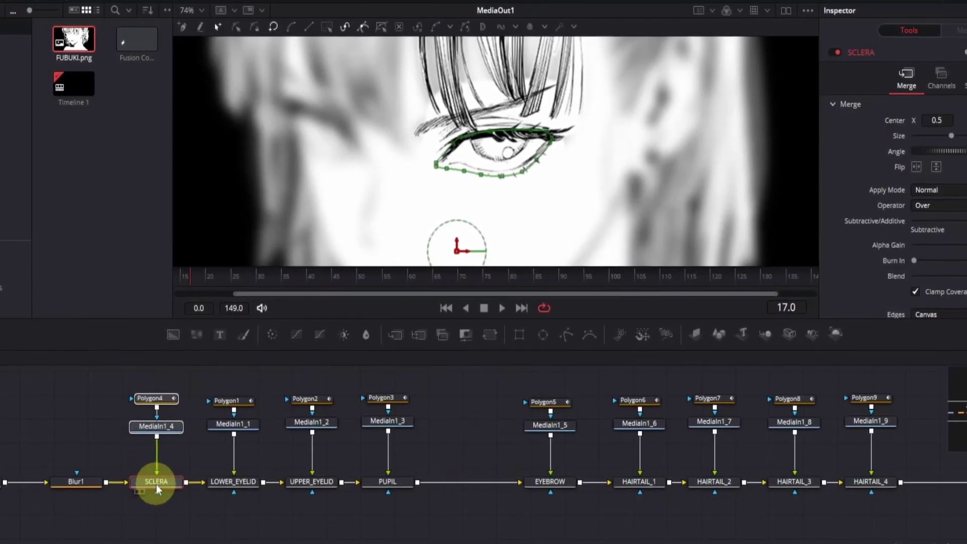
click(158, 482)
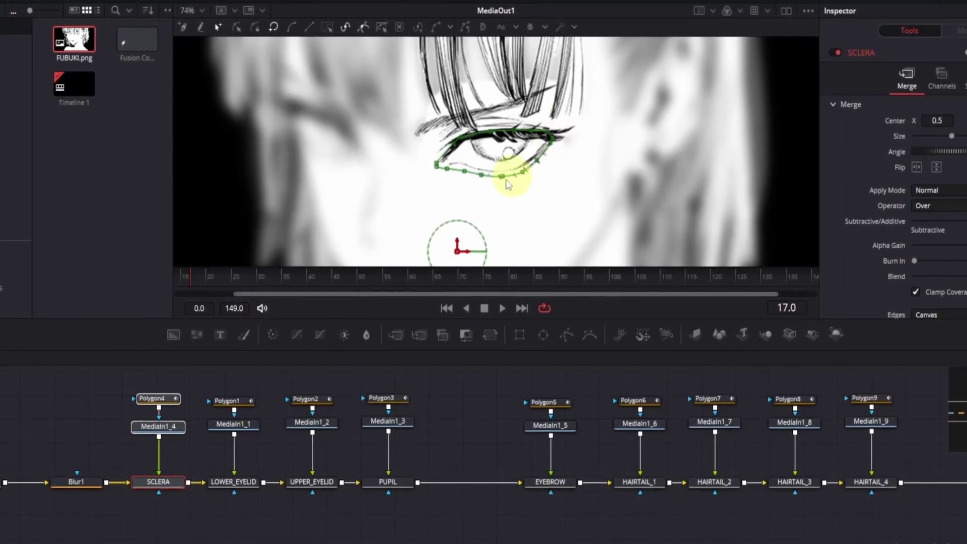
click(231, 520)
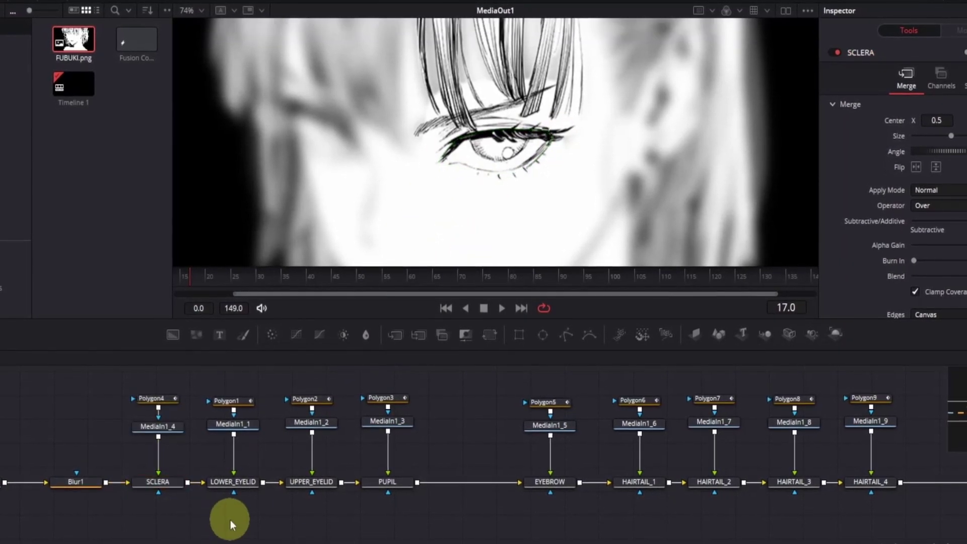
Move the PUPIL branch between SCLERA and LOWER_EYELID and shift the four eye branches to even out the node spacing.
drag(231, 371, 389, 503)
drag(388, 482, 472, 486)
drag(465, 381, 486, 506)
click(472, 485)
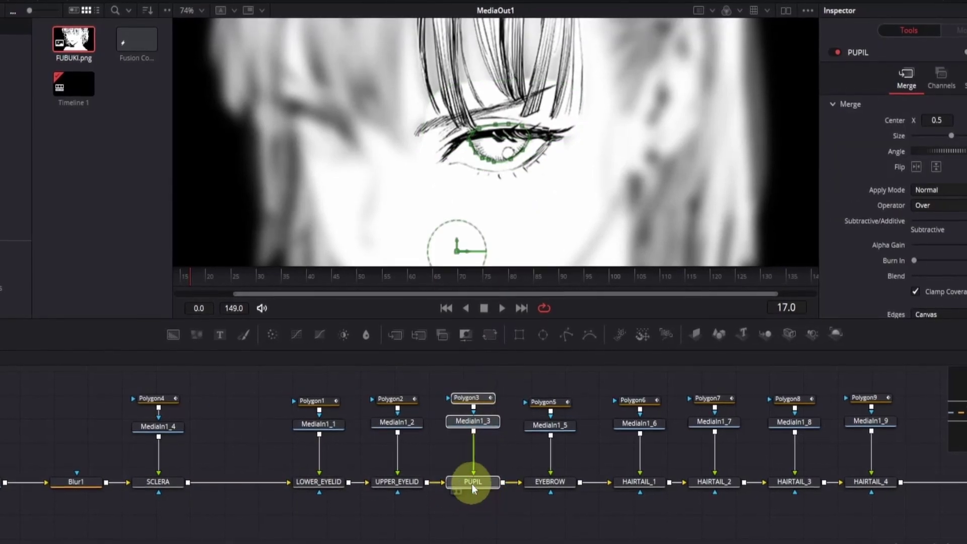
drag(482, 471, 391, 413)
drag(243, 464, 241, 485)
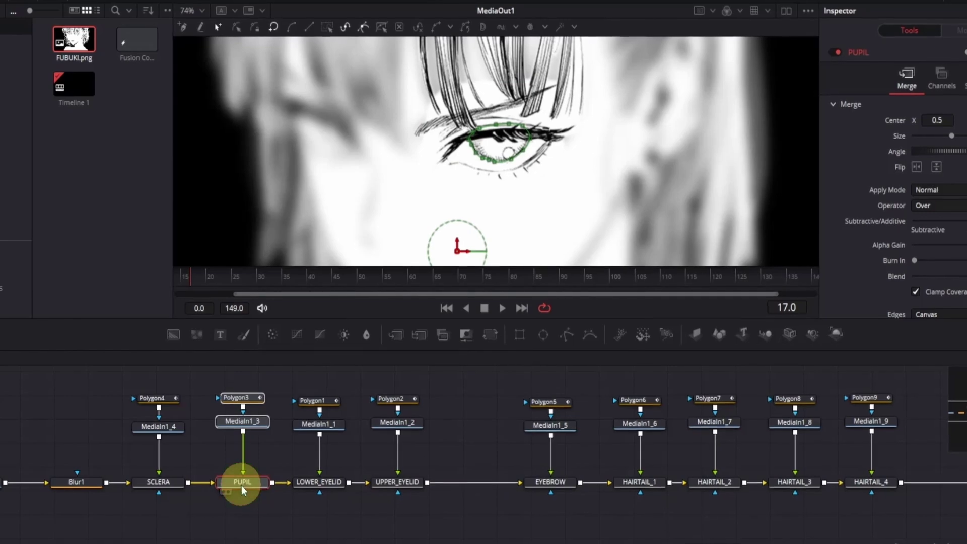
drag(125, 380, 450, 485)
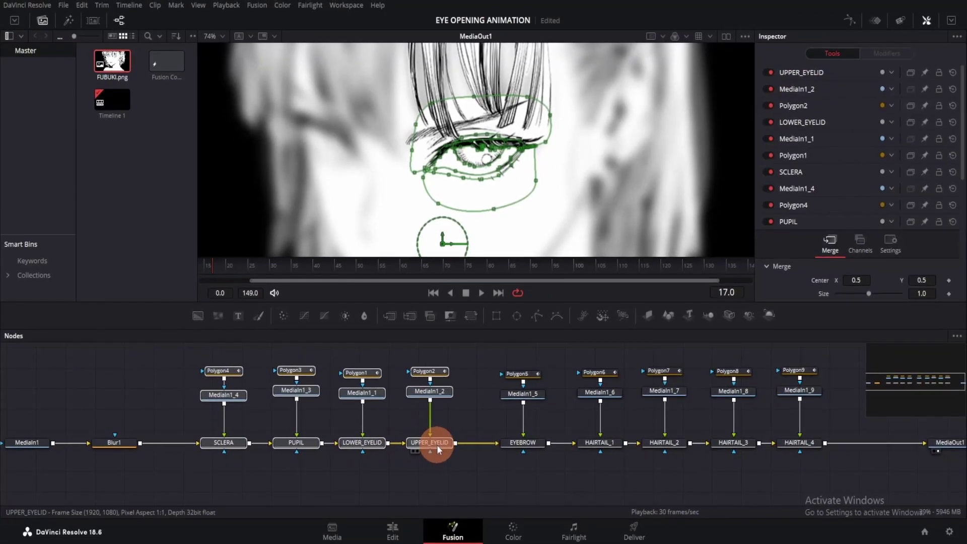
drag(437, 445, 439, 446)
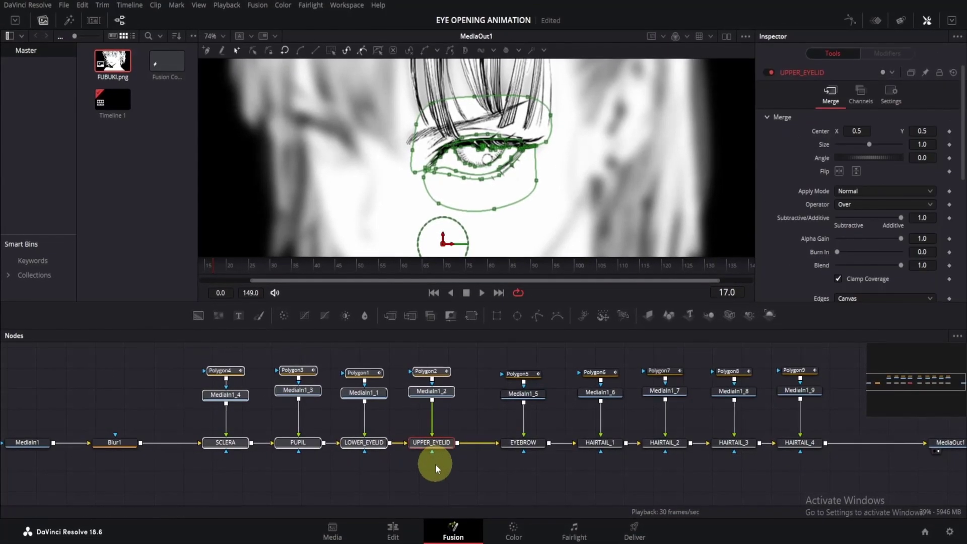
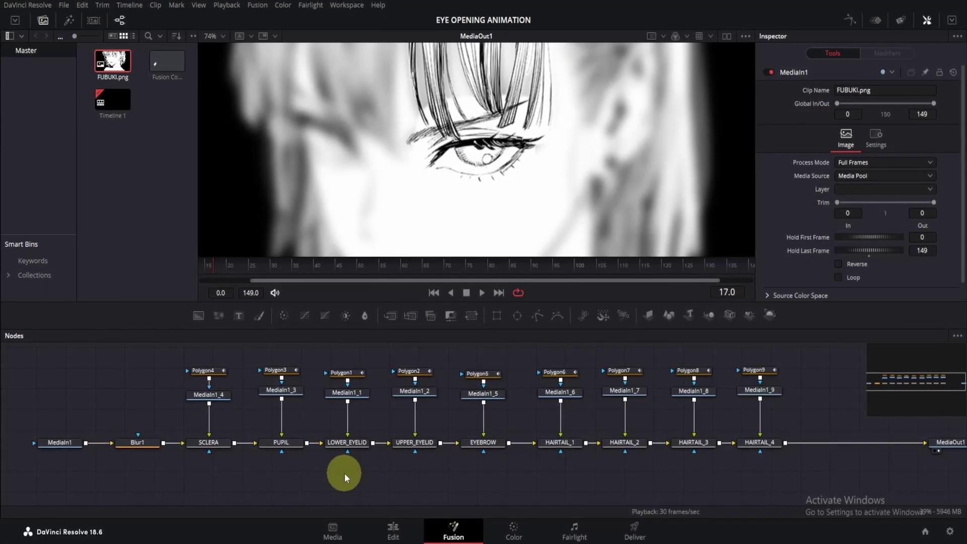
Switch to dual viewers, show MediaIn1_4 in the empty one, and frame the isolated sclera closely.
click(727, 37)
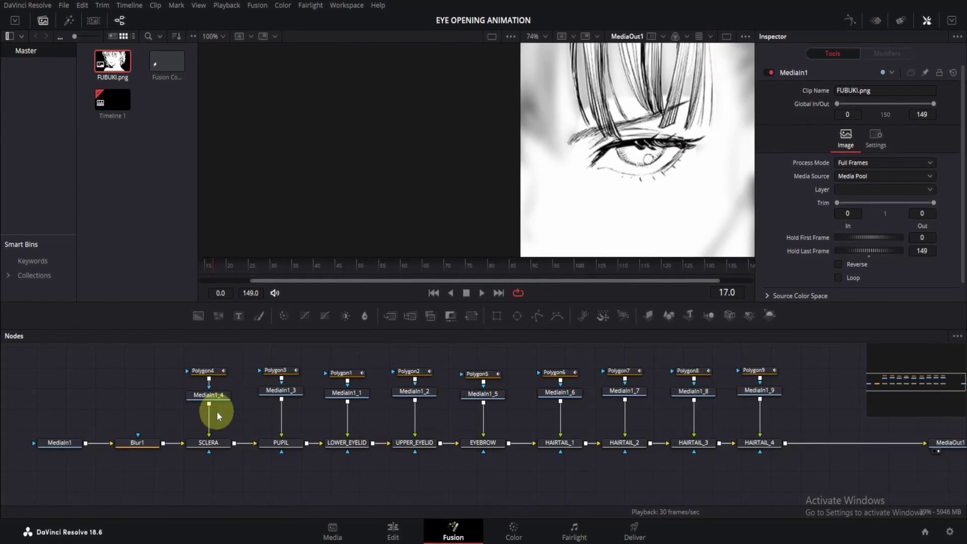
drag(216, 395, 321, 171)
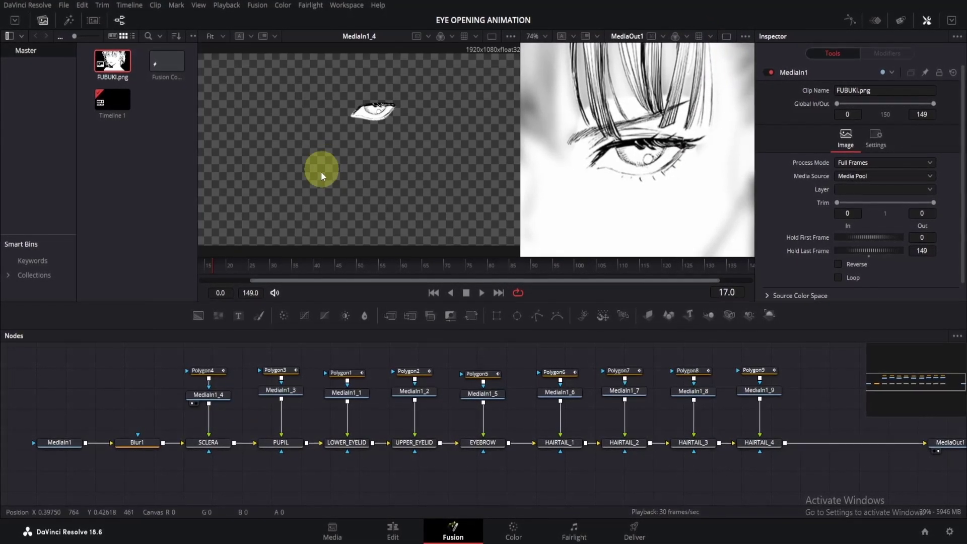
scroll(380, 143, up, 10)
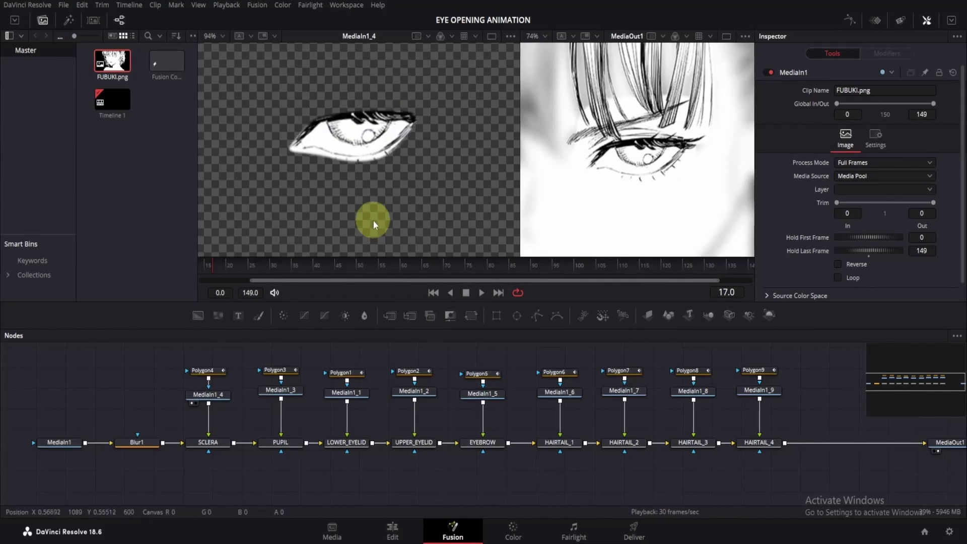
scroll(353, 196, down, 3)
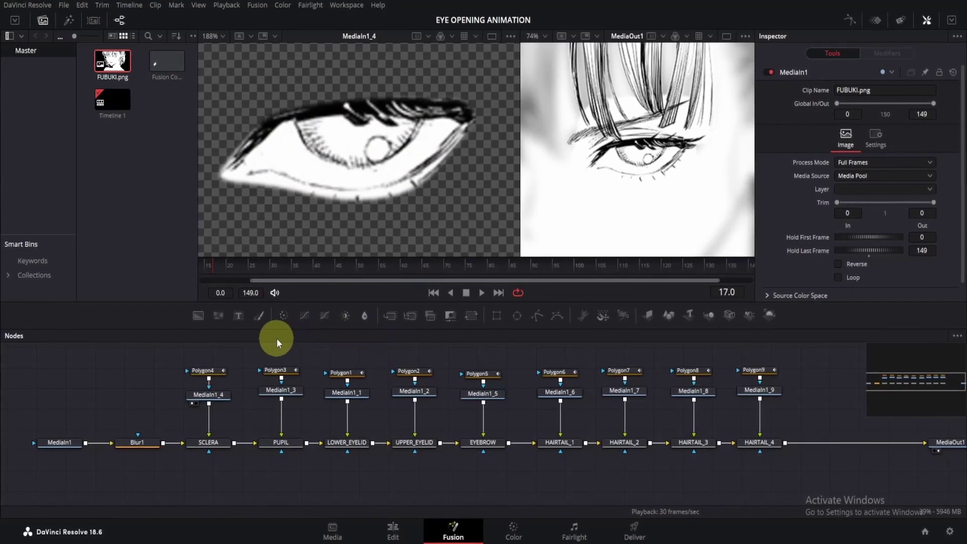
Insert a Paint node between MediaIn1_4 and the SCLERA merge.
click(219, 395)
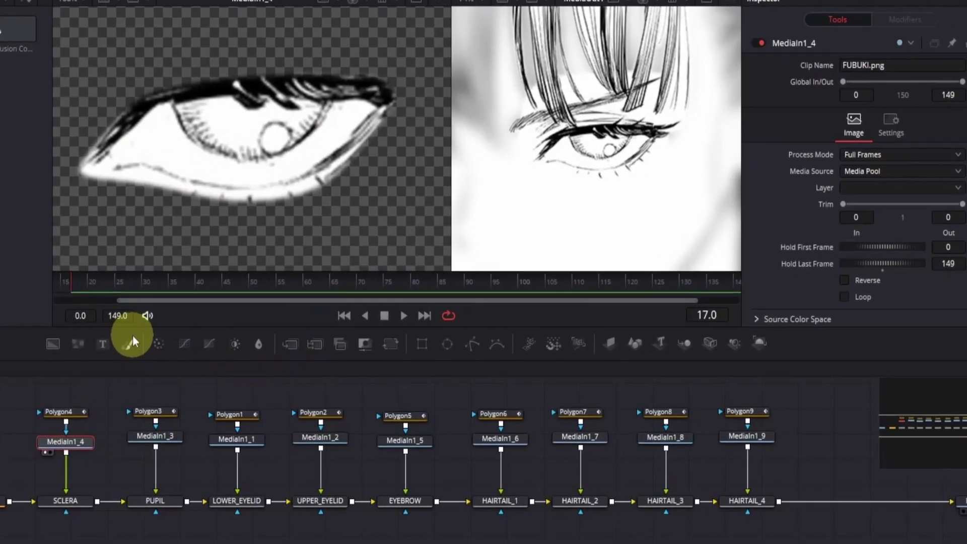
click(131, 341)
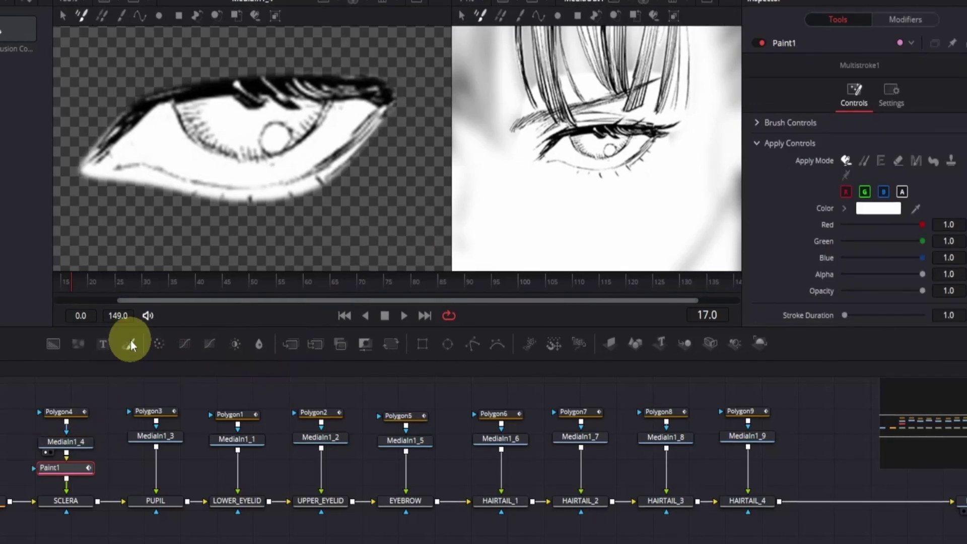
Go to frame 0, set Paint1's stroke duration to 150, show Paint1 in the sclera viewer and make the brush smaller.
drag(179, 301, 22, 287)
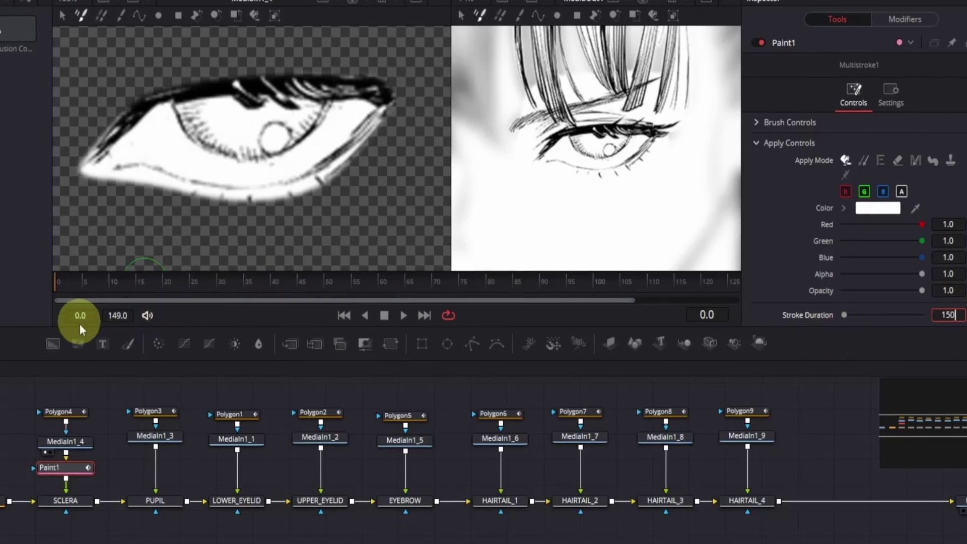
click(955, 316)
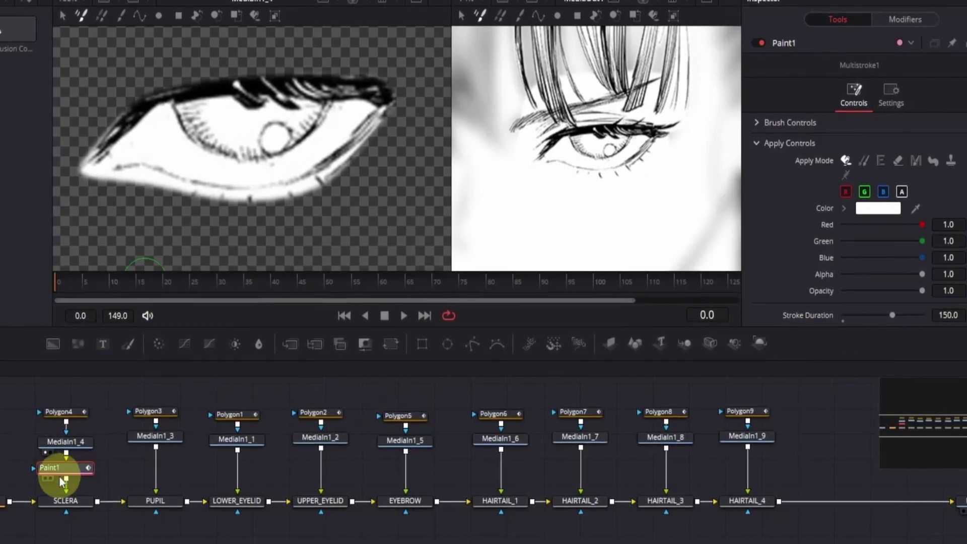
drag(56, 470, 225, 172)
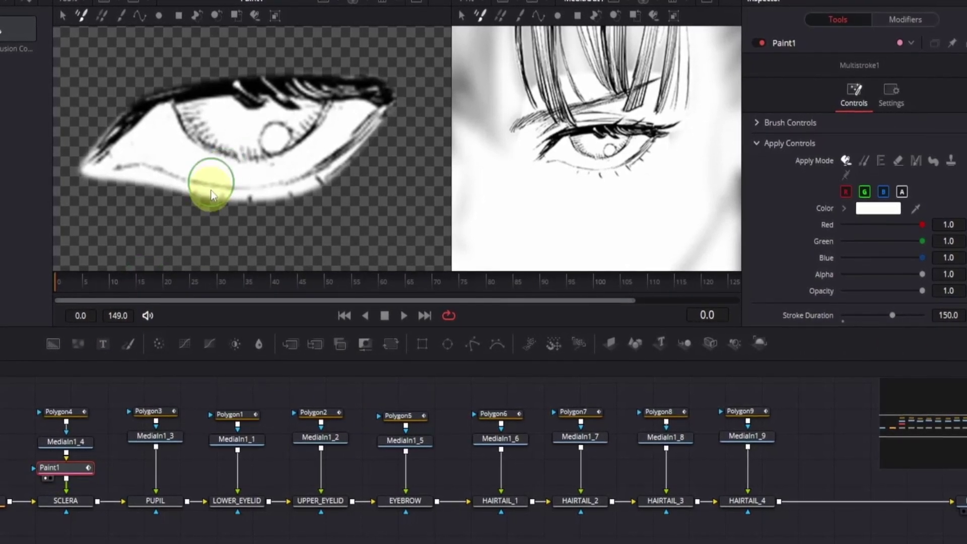
mouse_move(328, 203)
ctrl+mouse_down()
mouse_move(351, 217)
mouse_move(298, 198)
mouse_move(312, 210)
ctrl+mouse_up()
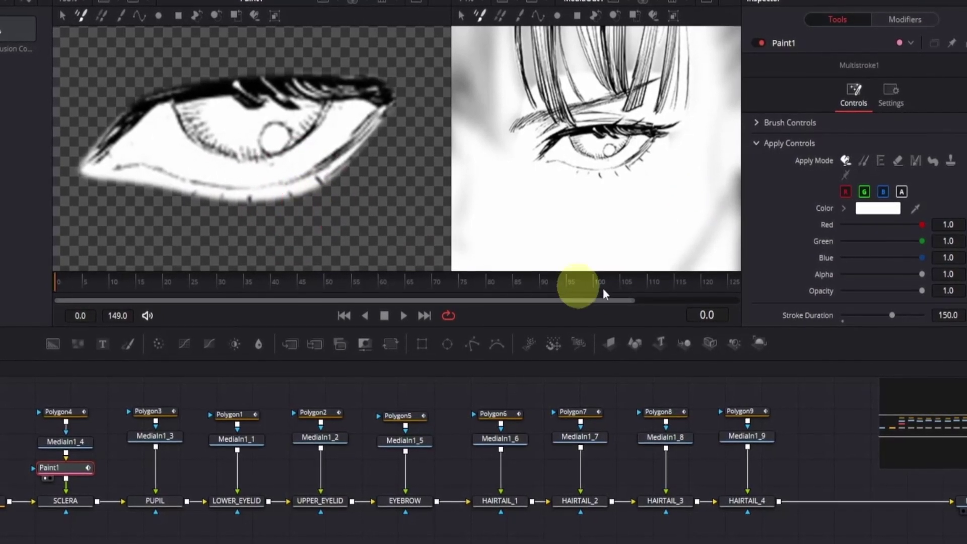
Sample the off-white of the sclera and paint over the iris, lid lines and lashes until the whole eye shape is white.
drag(915, 208, 324, 147)
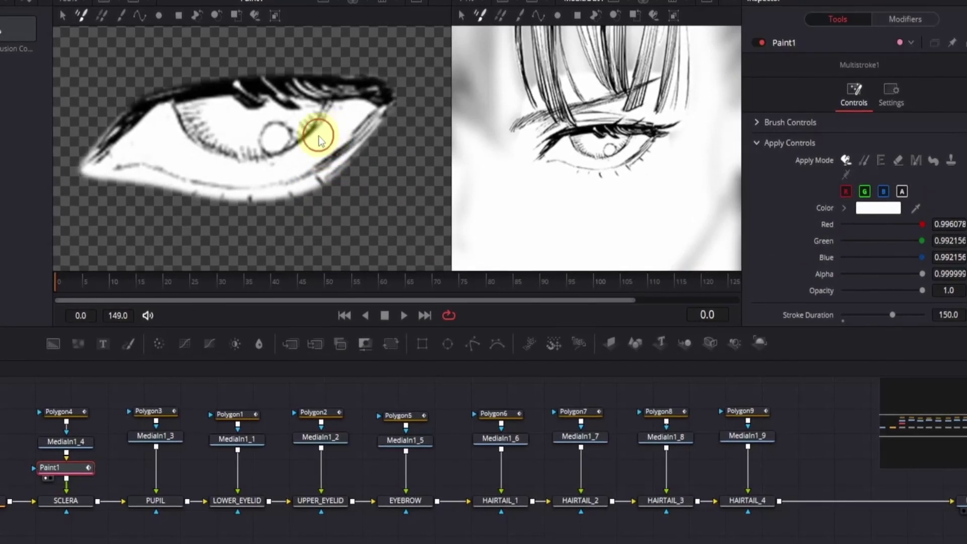
drag(309, 132, 327, 116)
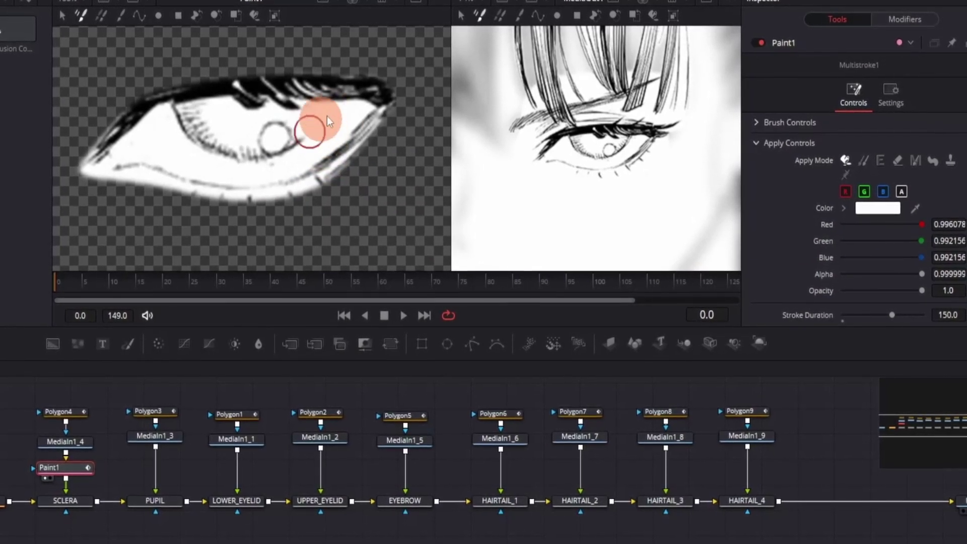
mouse_move(222, 145)
mouse_down()
mouse_move(191, 136)
mouse_move(185, 112)
mouse_move(205, 115)
mouse_move(233, 150)
mouse_move(291, 159)
mouse_up()
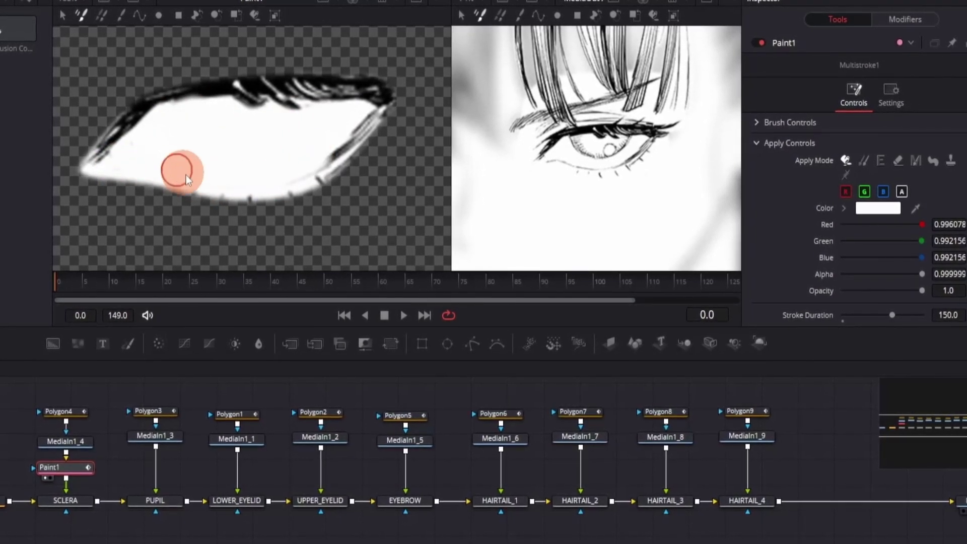
drag(220, 184, 253, 189)
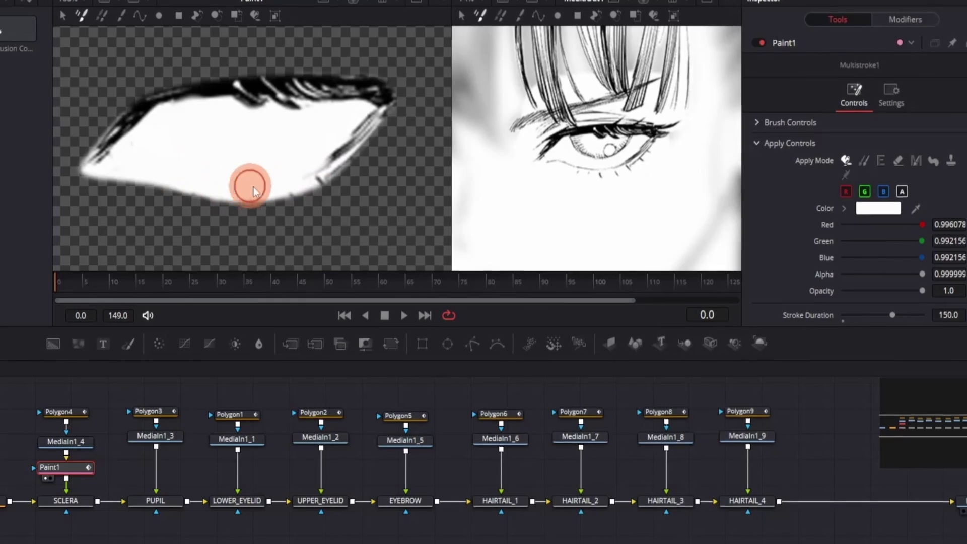
drag(353, 131, 371, 114)
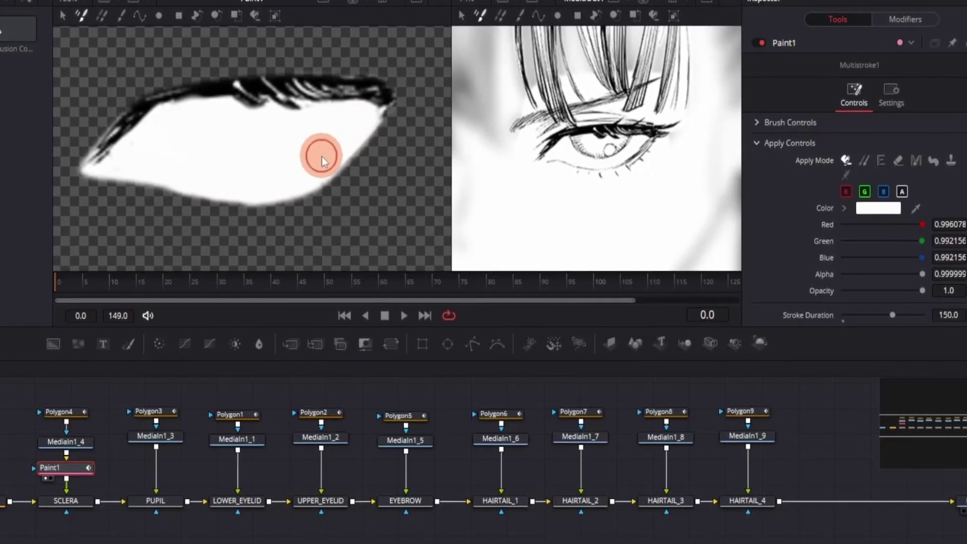
drag(322, 156, 354, 119)
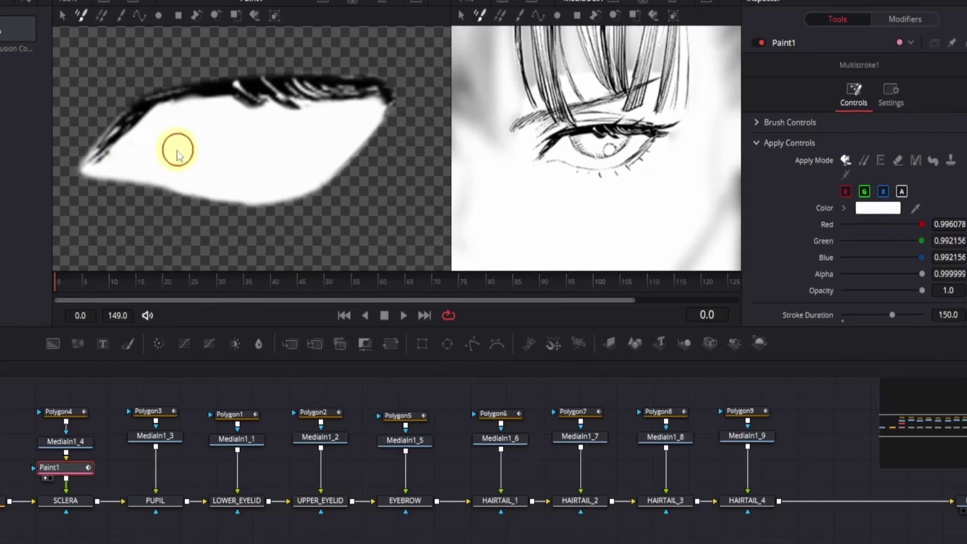
mouse_move(127, 125)
mouse_down()
mouse_move(136, 108)
mouse_move(163, 100)
mouse_up()
drag(265, 87, 257, 111)
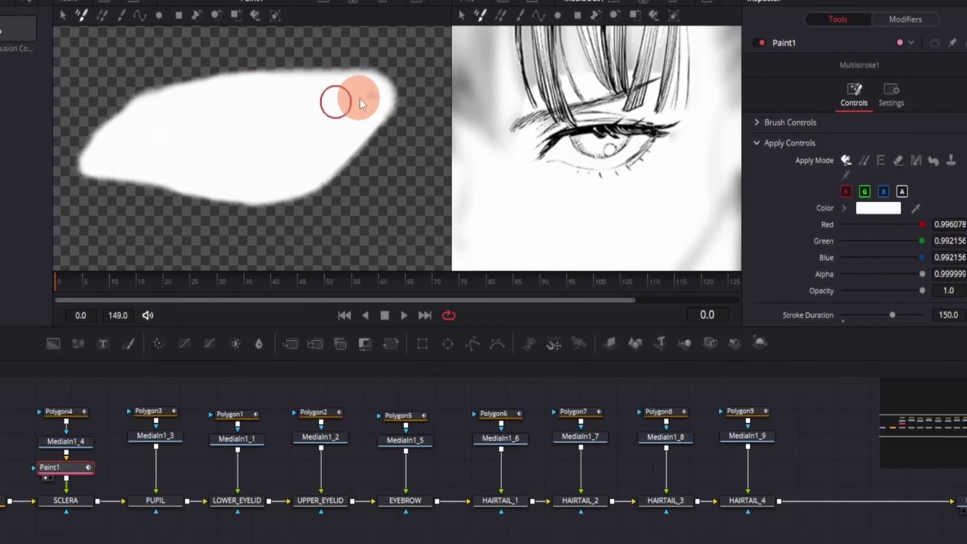
mouse_move(368, 95)
mouse_down()
mouse_move(381, 95)
mouse_move(245, 133)
mouse_move(312, 157)
mouse_move(205, 156)
mouse_up()
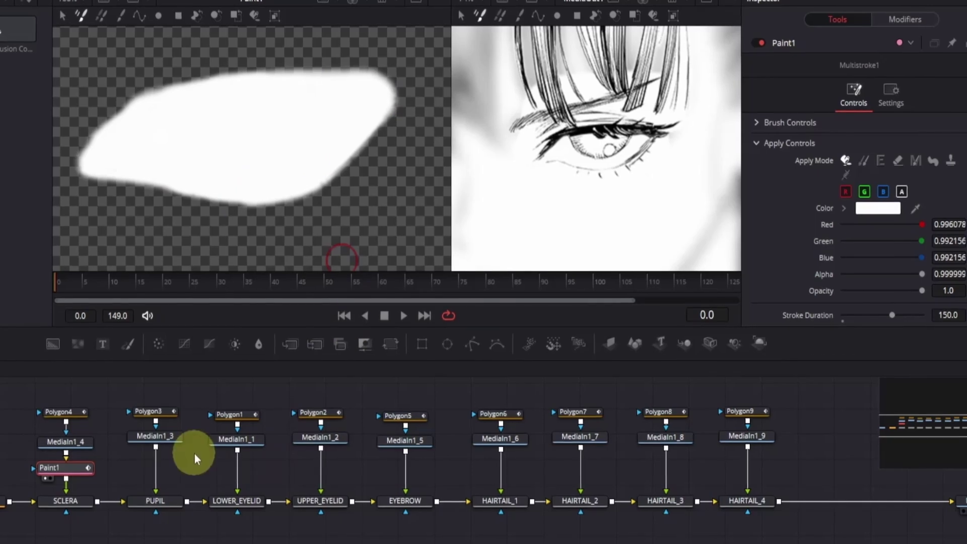
Insert a Paint node between MediaIn1_3 and the PUPIL merge, show it in the viewer and set its stroke duration to 150.
click(164, 437)
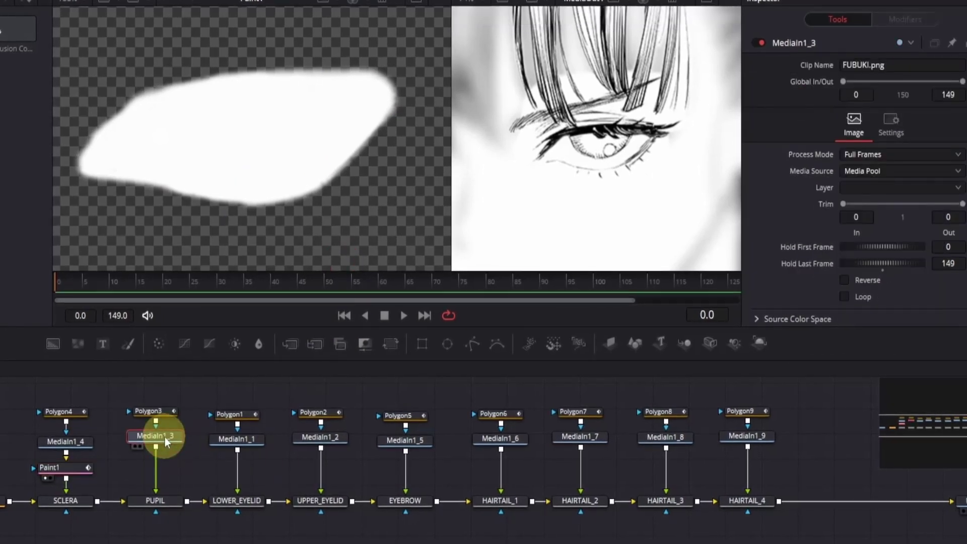
click(141, 345)
drag(174, 456, 254, 183)
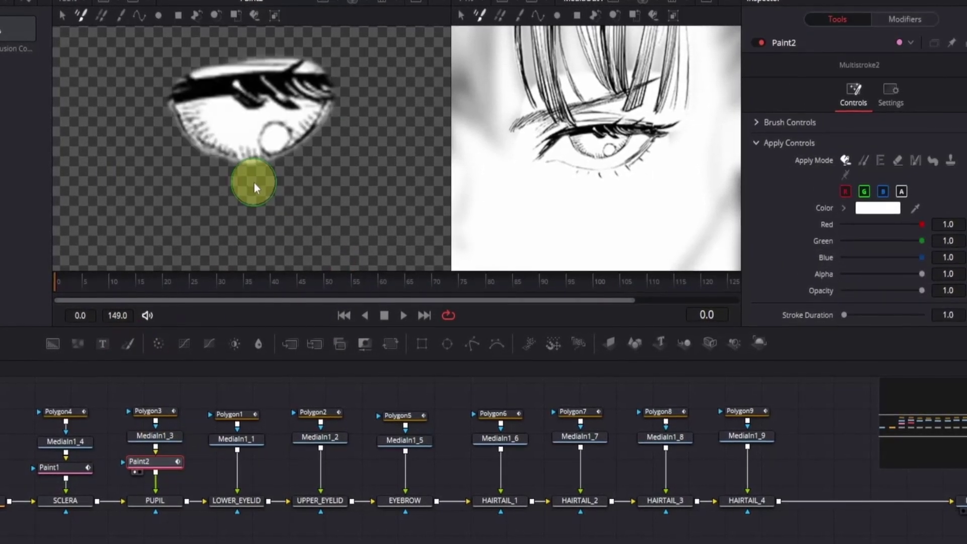
click(949, 315)
text(150)
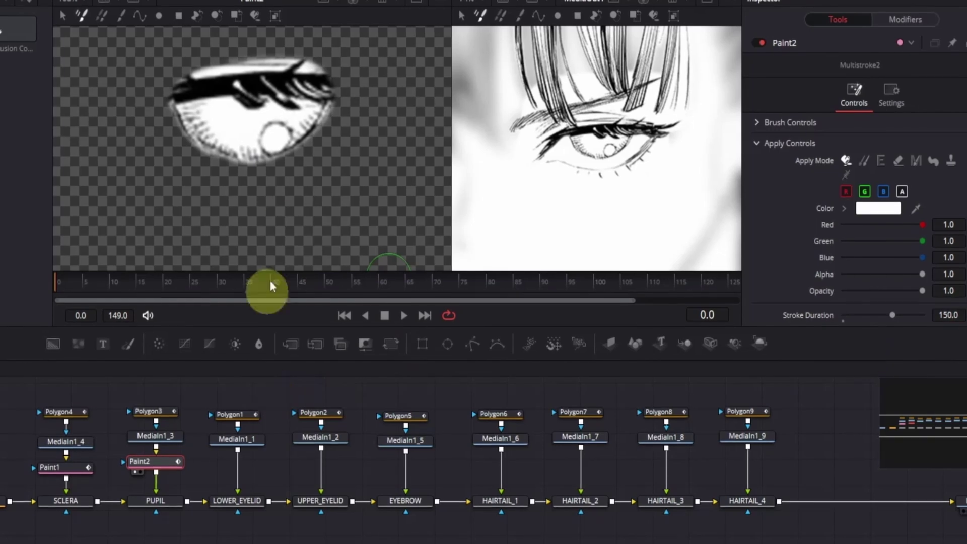
Paint white over the eyelid line and lashes above the iris, leaving only the dark round pupil.
scroll(274, 197, up, 3)
drag(273, 197, 280, 251)
mouse_move(202, 92)
mouse_down()
mouse_move(142, 106)
mouse_move(189, 102)
mouse_move(171, 97)
mouse_move(195, 105)
mouse_move(210, 80)
mouse_up()
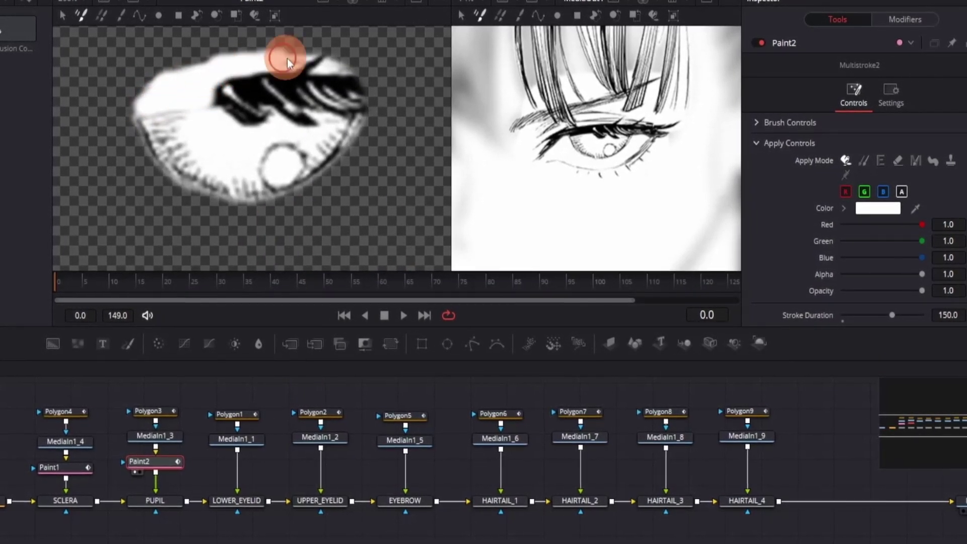
mouse_move(358, 83)
mouse_down()
mouse_move(338, 91)
mouse_move(337, 108)
mouse_move(335, 91)
mouse_move(298, 83)
mouse_move(316, 110)
mouse_move(290, 123)
mouse_move(294, 104)
mouse_move(274, 74)
mouse_move(279, 115)
mouse_move(221, 73)
mouse_move(212, 111)
mouse_move(235, 74)
mouse_move(279, 84)
mouse_move(224, 75)
mouse_move(220, 130)
mouse_move(269, 66)
mouse_up()
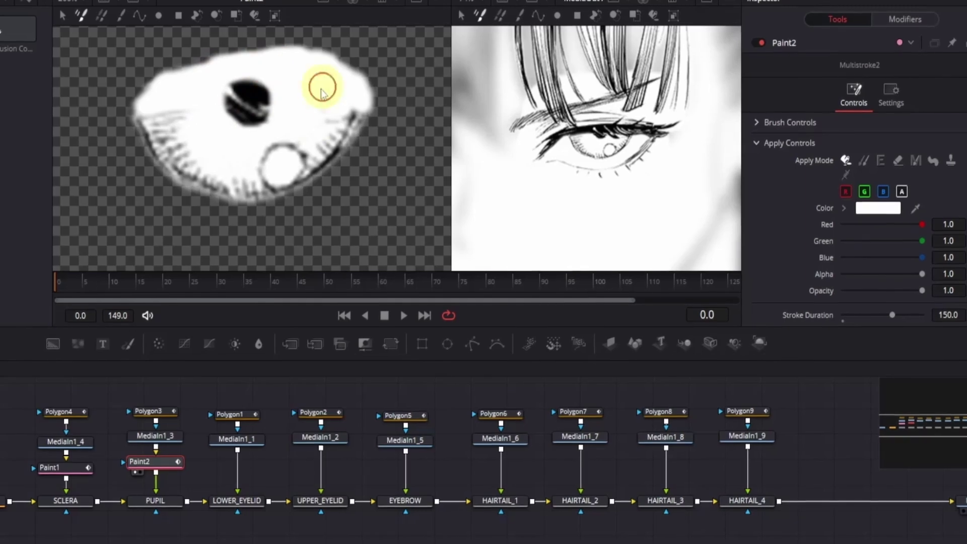
Sample black from the lashes of the full drawing and fill the pupil solid black.
scroll(664, 141, up, 3)
drag(556, 209, 638, 176)
mouse_move(554, 95)
mouse_down()
mouse_move(514, 177)
mouse_move(241, 93)
mouse_move(234, 116)
mouse_move(268, 106)
mouse_up()
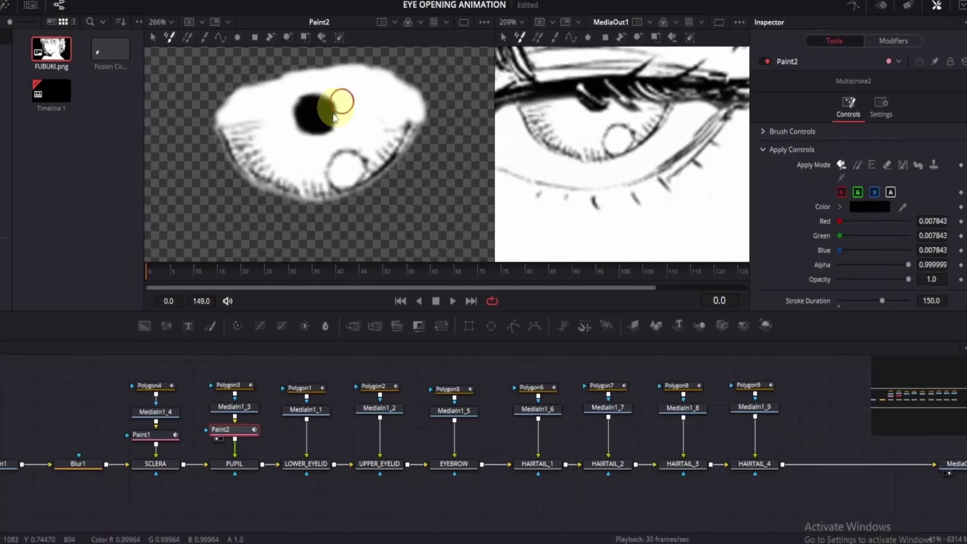
scroll(334, 118, down, 2)
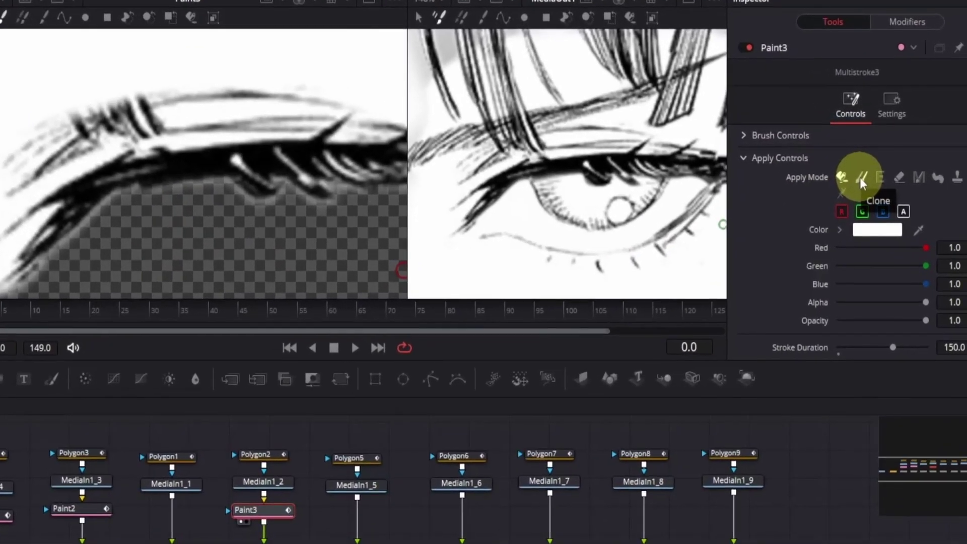
Switch Paint3 to Clone mode and clone clean eyelid lines over the stray hair strokes above the upper eyelid.
click(860, 177)
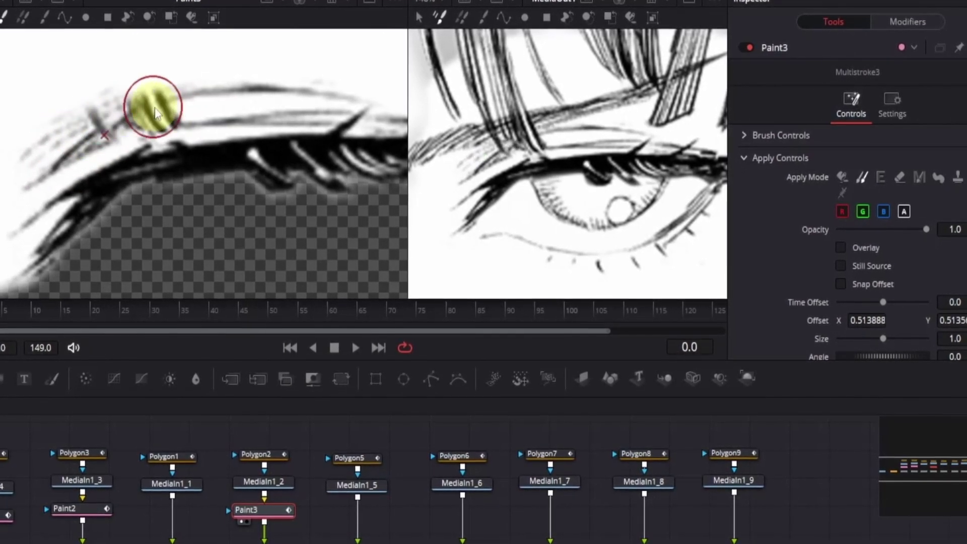
mouse_move(156, 112)
mouse_down()
mouse_move(83, 139)
mouse_move(218, 94)
mouse_move(195, 93)
mouse_move(204, 89)
mouse_move(157, 103)
mouse_move(207, 100)
mouse_move(206, 123)
mouse_move(180, 123)
mouse_move(168, 123)
mouse_move(253, 111)
mouse_move(133, 131)
mouse_move(118, 115)
mouse_move(74, 122)
mouse_move(179, 98)
mouse_move(305, 101)
mouse_move(195, 119)
mouse_move(188, 142)
mouse_up()
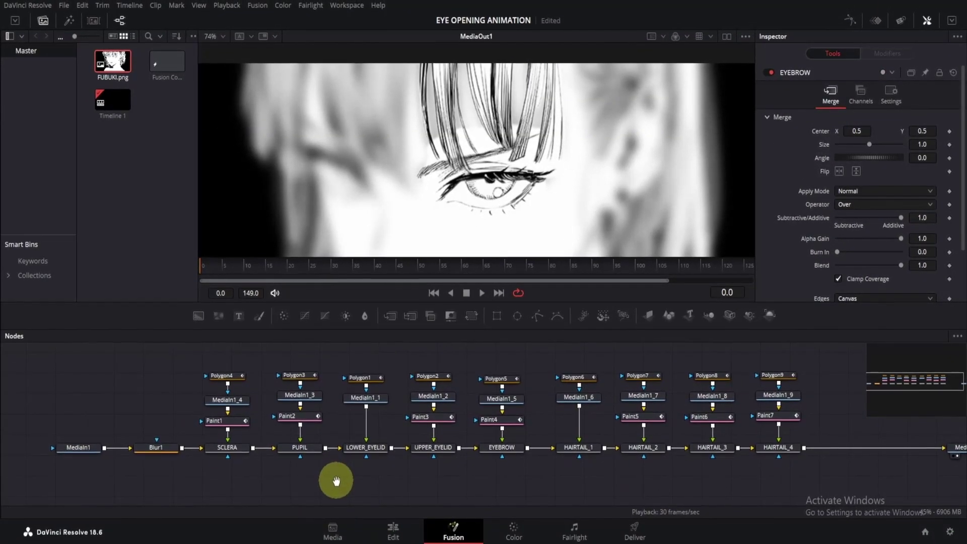
Delete the Blur1 node between MediaIn1 and SCLERA.
drag(231, 480, 291, 482)
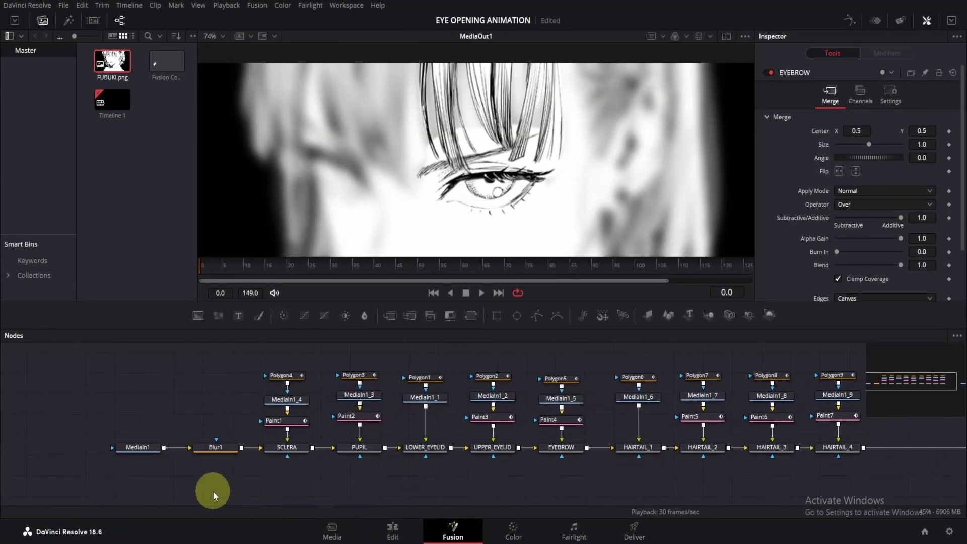
click(216, 449)
key(Delete)
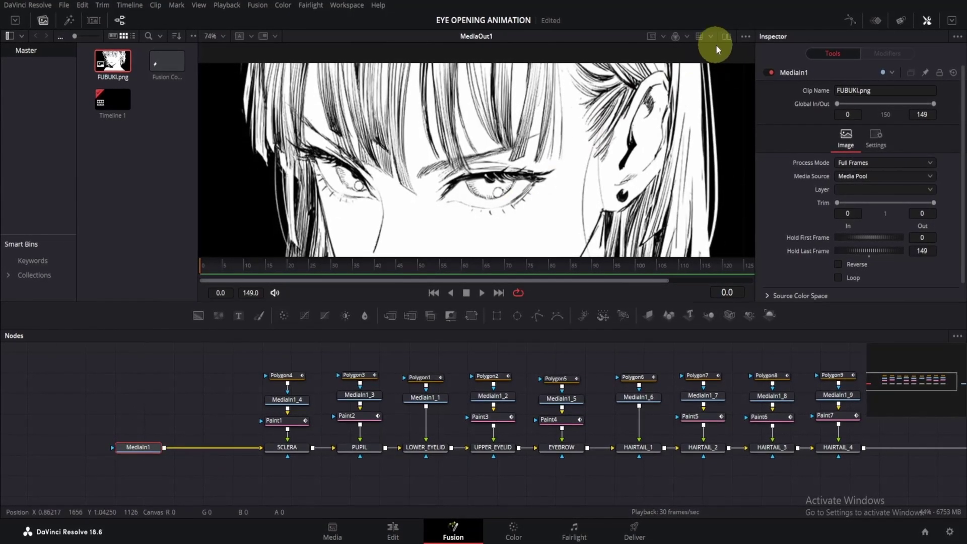
Switch to dual viewers and show MediaIn1 in the empty one, framed around the eye.
click(725, 39)
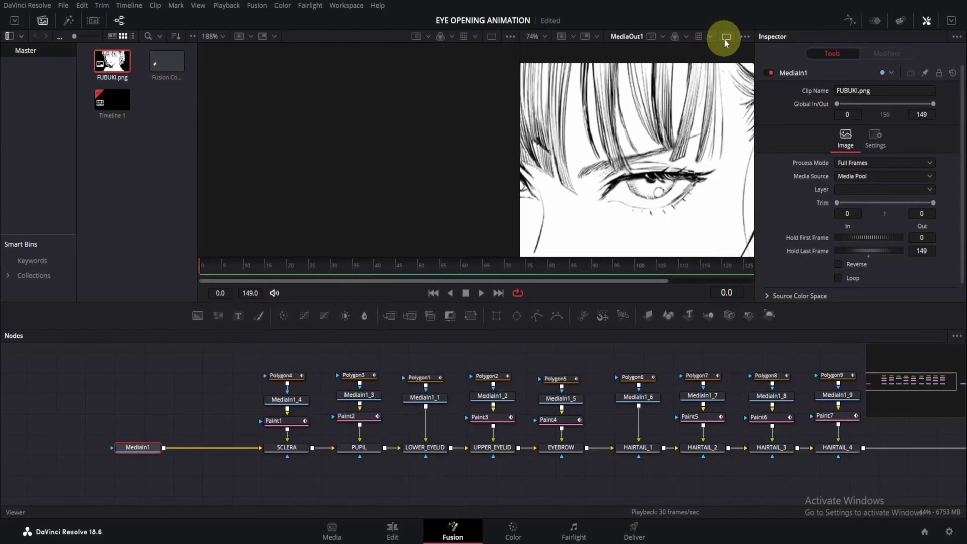
drag(147, 448, 337, 161)
scroll(312, 192, down, 4)
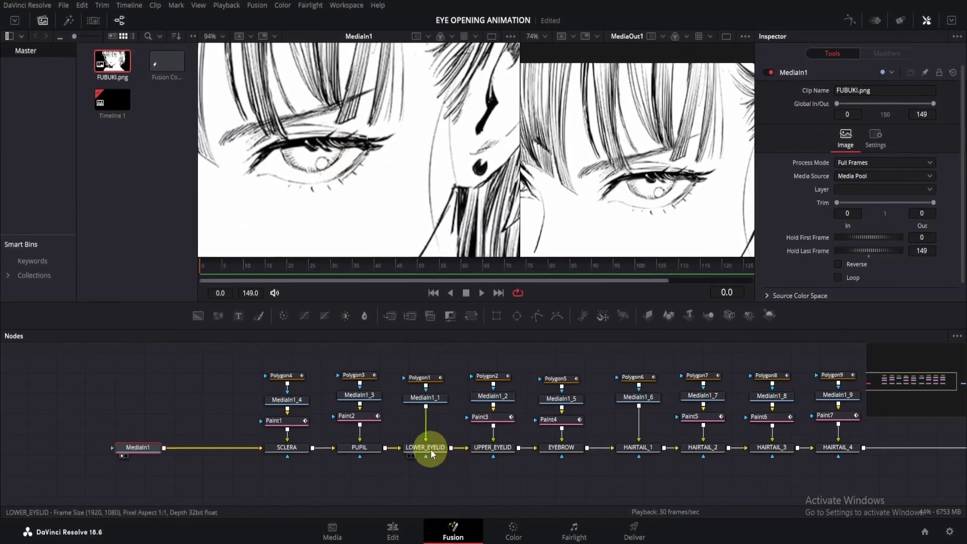
Try shifting the LOWER_EYELID merge downward to check the drawing beneath it, and undo the shift.
click(431, 449)
drag(926, 132, 893, 135)
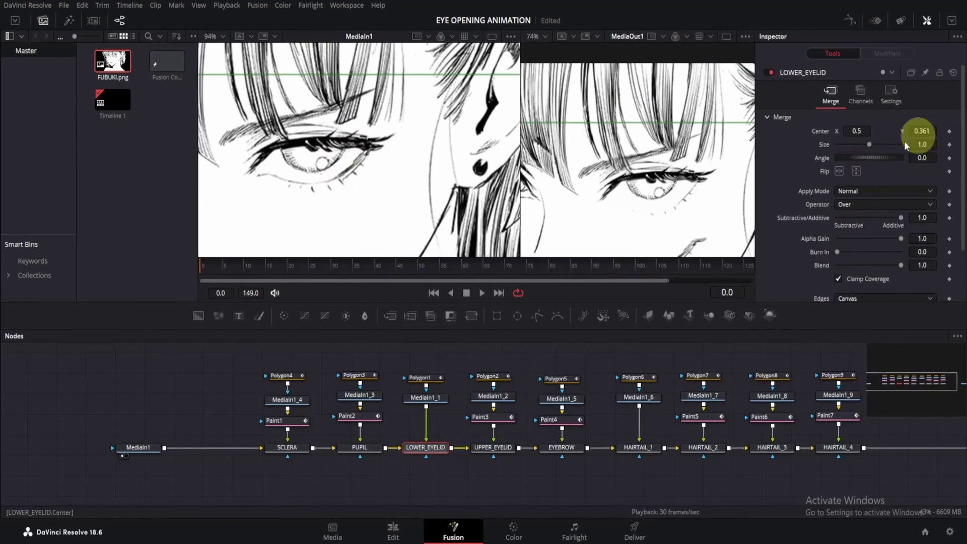
key(ctrl+z)
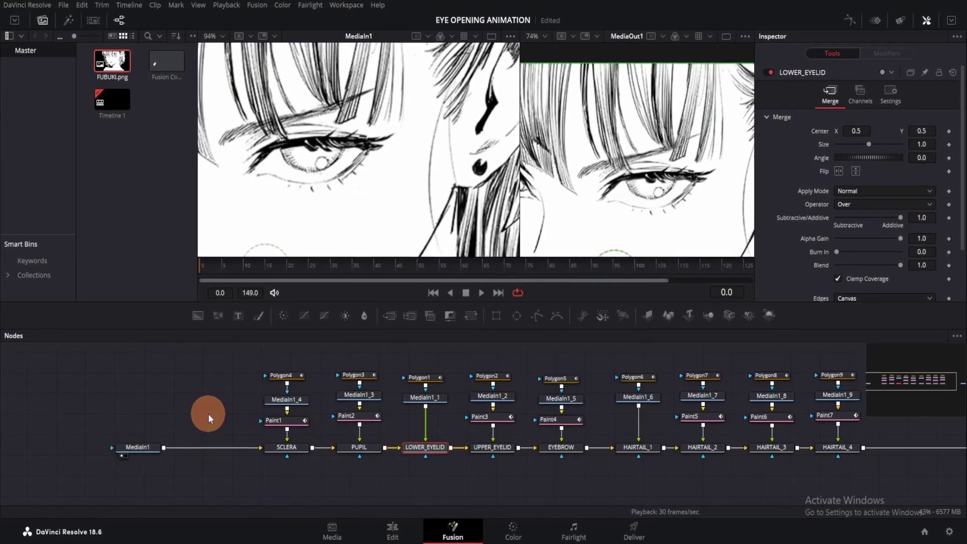
Insert a Paint node between MediaIn1 and the SCLERA merge and set its stroke duration to 150.
click(149, 448)
click(259, 316)
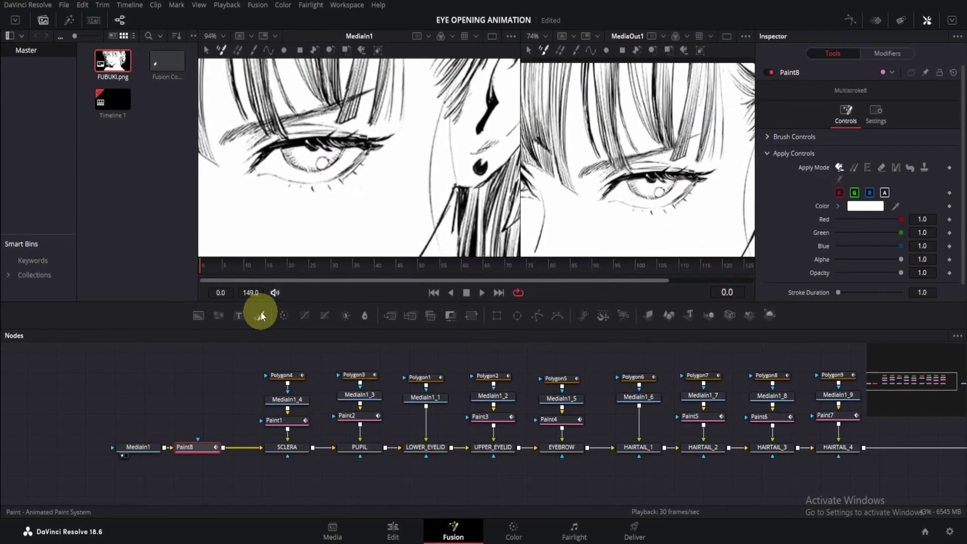
scroll(857, 275, down, 1)
click(922, 275)
text(15)
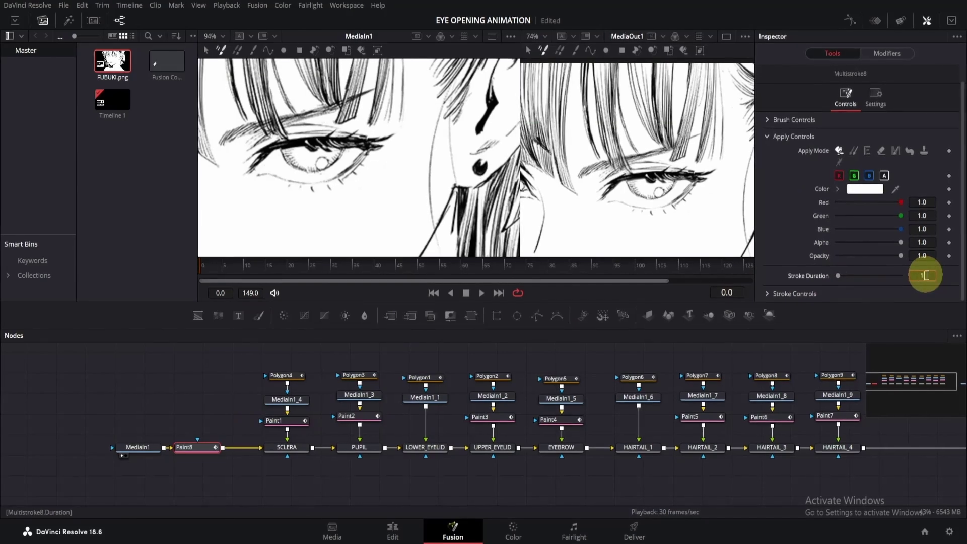
text(0)
click(715, 480)
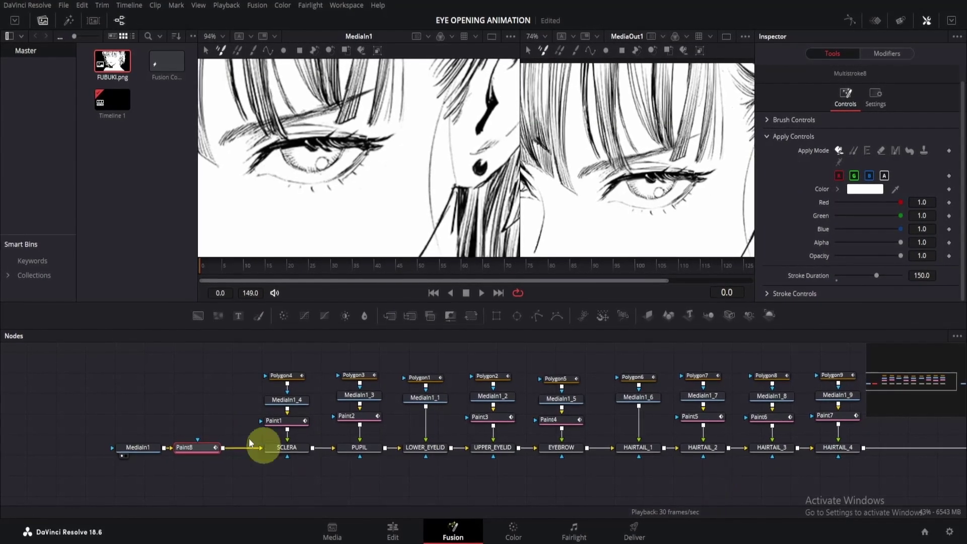
Show Paint8, paint white over the eye, eyebrow and overlapping hair tips of the base drawing, and return to a single viewer.
mouse_move(199, 447)
mouse_down()
mouse_move(346, 182)
mouse_move(378, 140)
mouse_move(388, 147)
mouse_move(315, 147)
mouse_move(360, 133)
mouse_move(324, 198)
mouse_move(325, 185)
mouse_move(304, 198)
mouse_move(386, 179)
mouse_up()
scroll(386, 179, down, 3)
scroll(454, 210, down, 1)
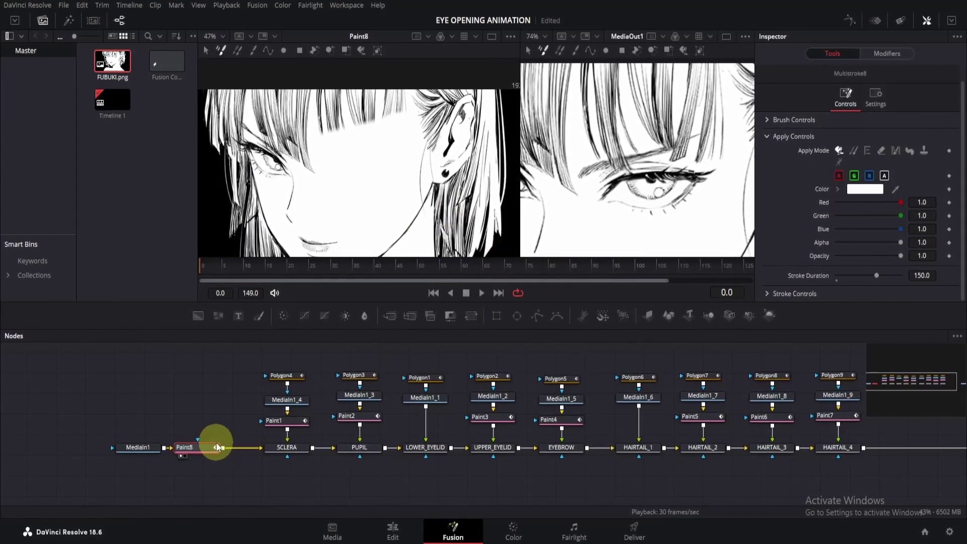
key(1)
click(727, 37)
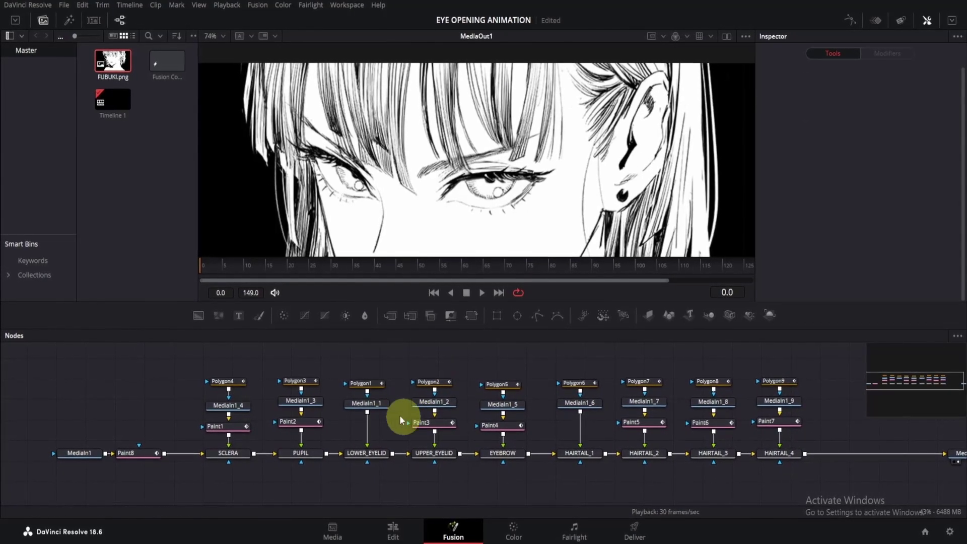
Insert a Grid Warp node between MediaIn1_1 and the LOWER_EYELID merge.
click(371, 403)
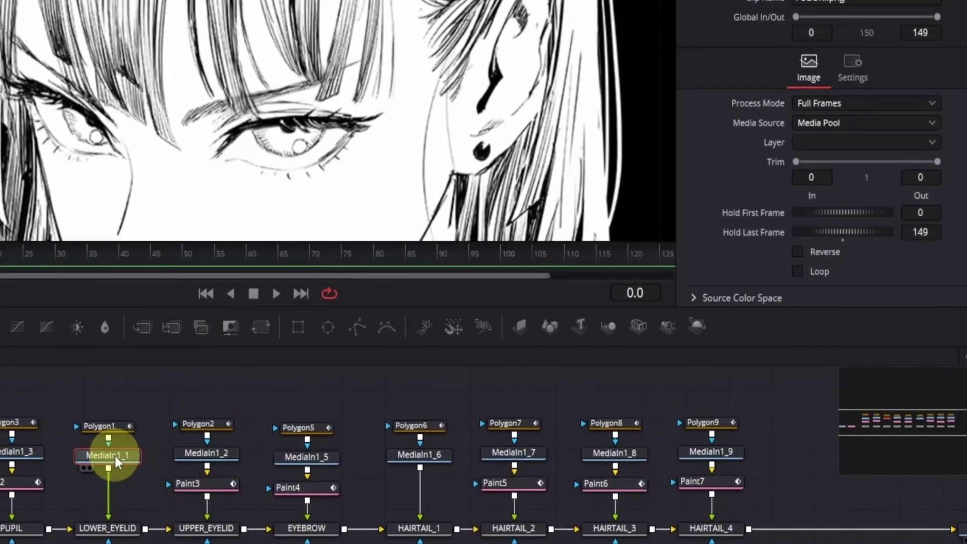
key(shift+space)
text(GRD)
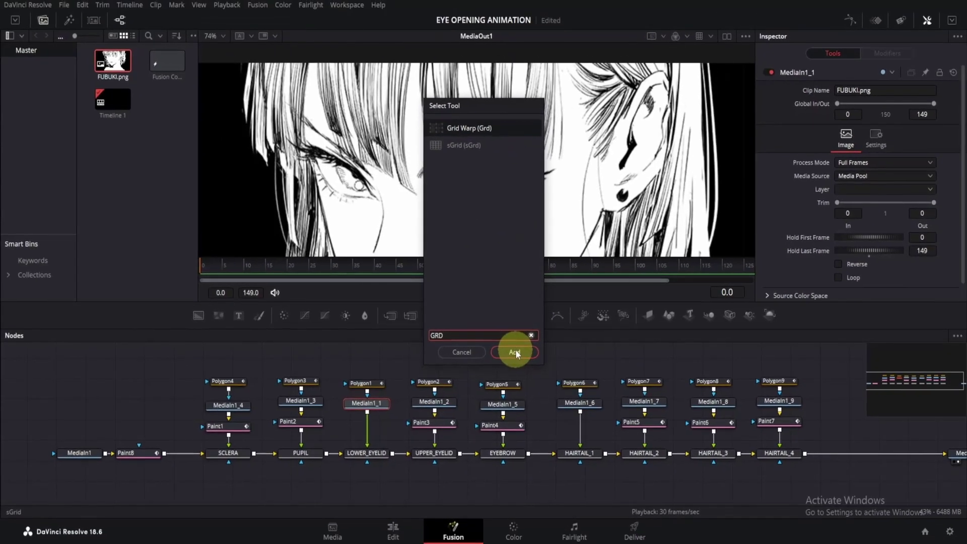
click(516, 351)
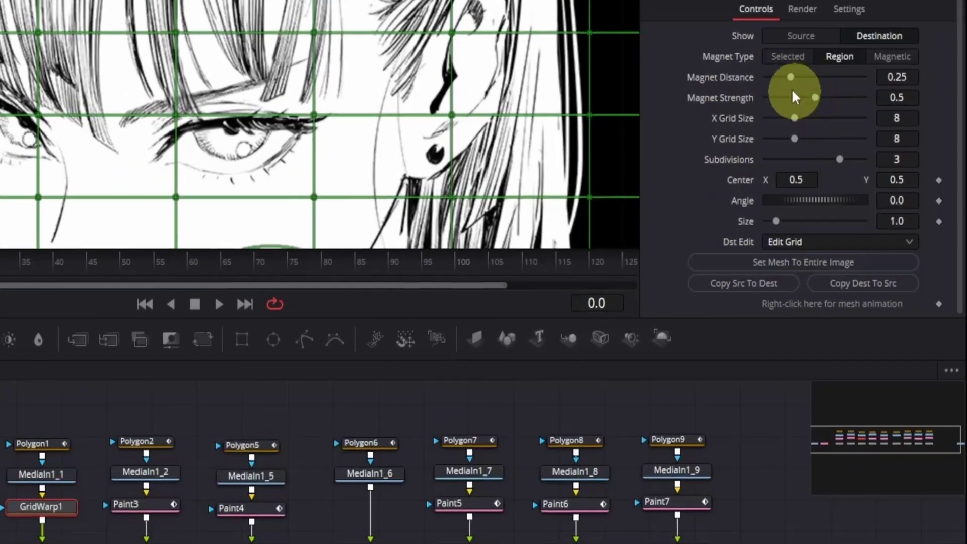
Set GridWarp1's magnet type to Selected, keyframe its mesh at frame 20, and return to frame 0.
click(782, 58)
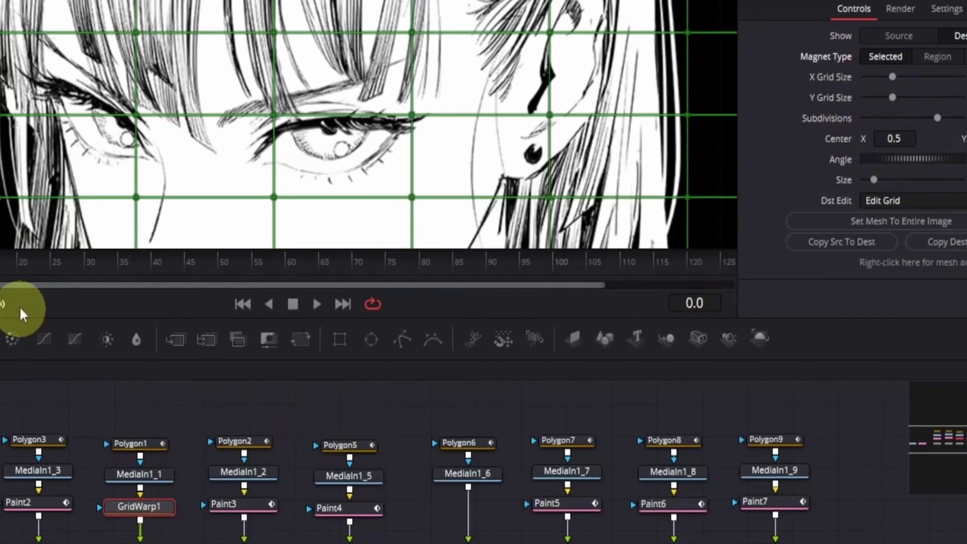
drag(89, 264, 194, 262)
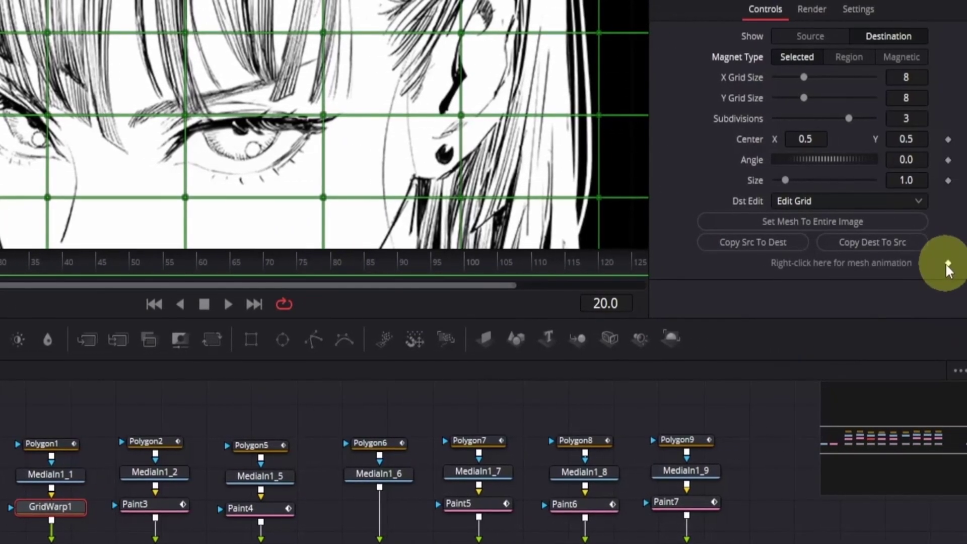
click(948, 263)
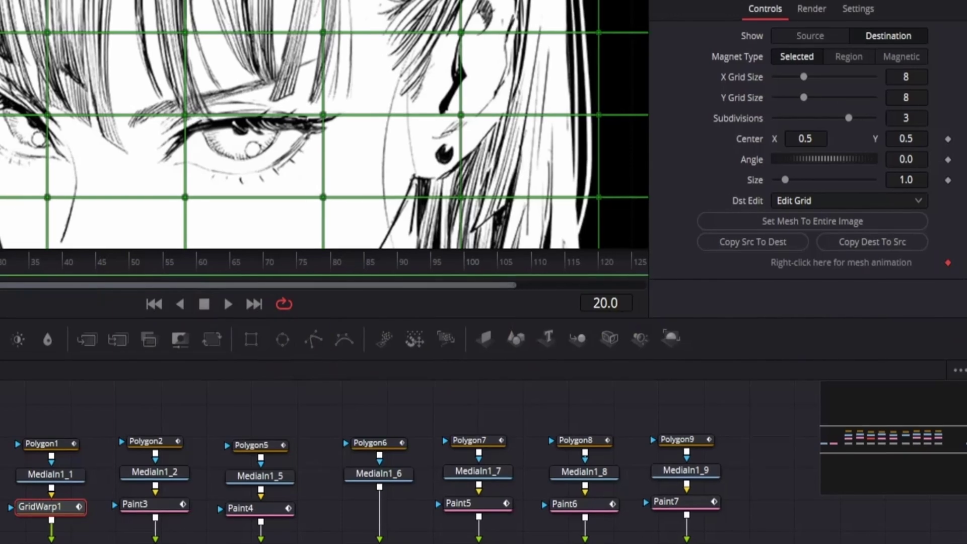
click(29, 265)
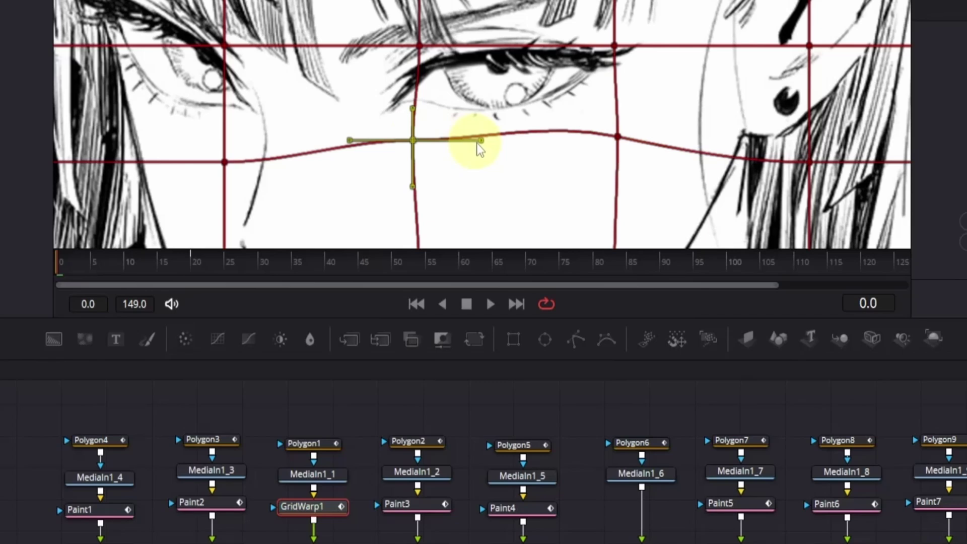
At frame 0, bend the grid curve beneath the eye upward by adjusting the point handles to raise the lower eyelid.
drag(478, 146, 479, 121)
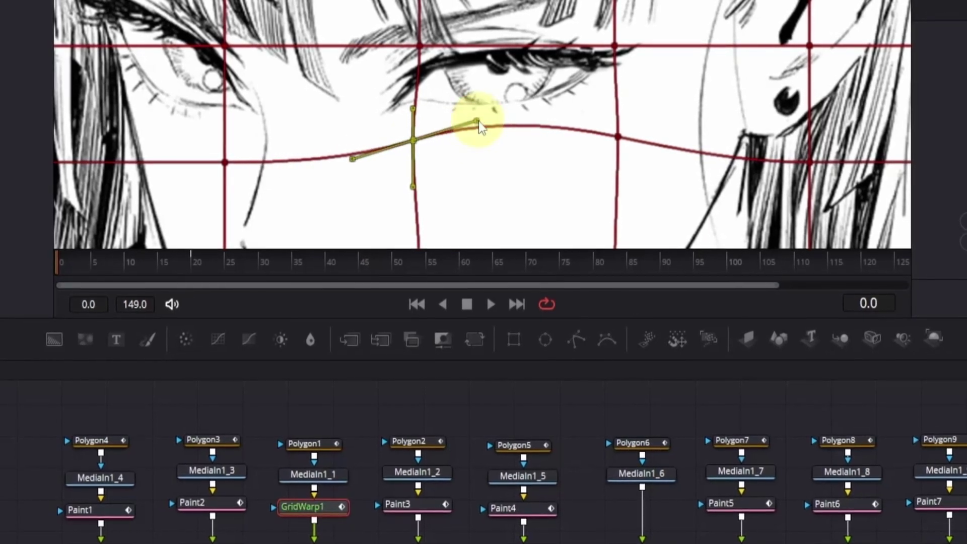
click(618, 137)
drag(547, 123, 548, 114)
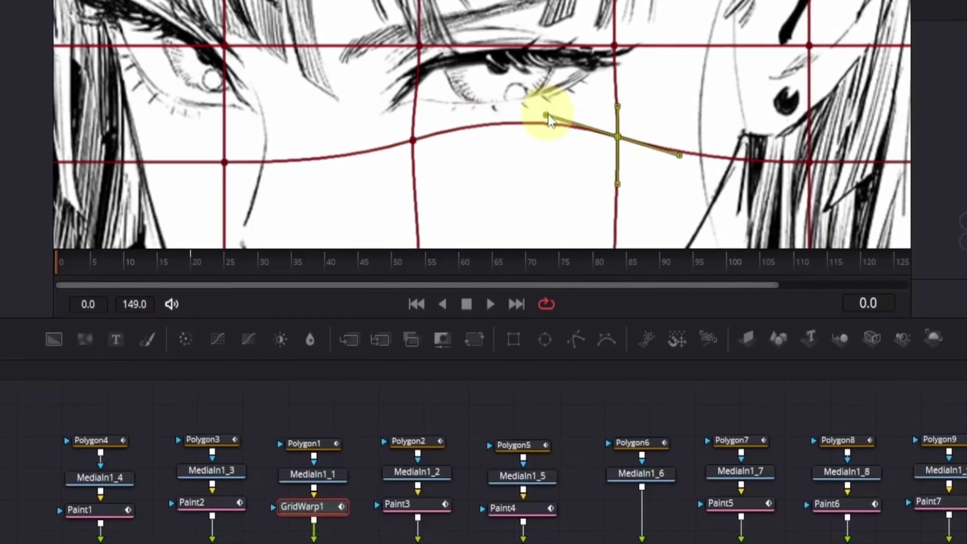
click(413, 141)
drag(473, 123, 476, 115)
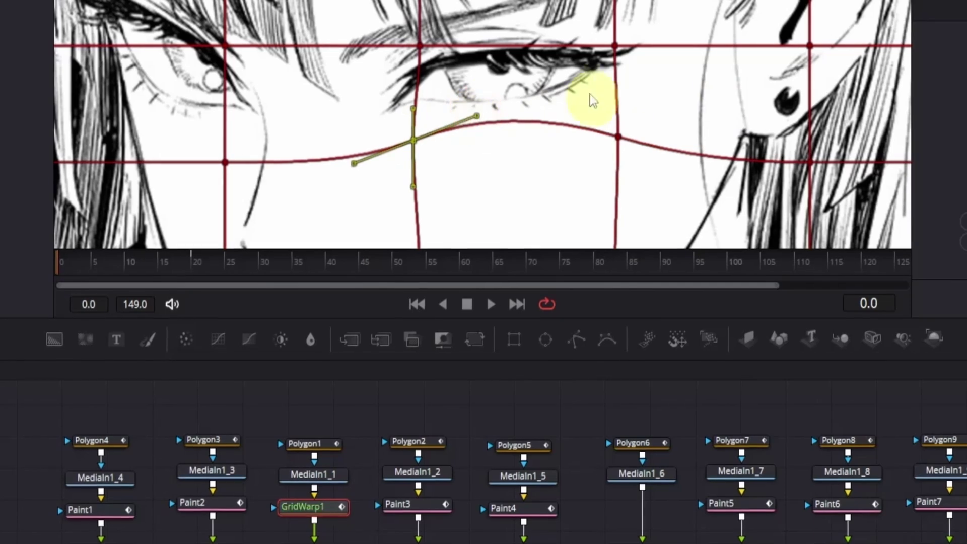
Shorten the render range to end at frame 28 and play the lower eyelid animation.
drag(135, 305, 58, 298)
key(space)
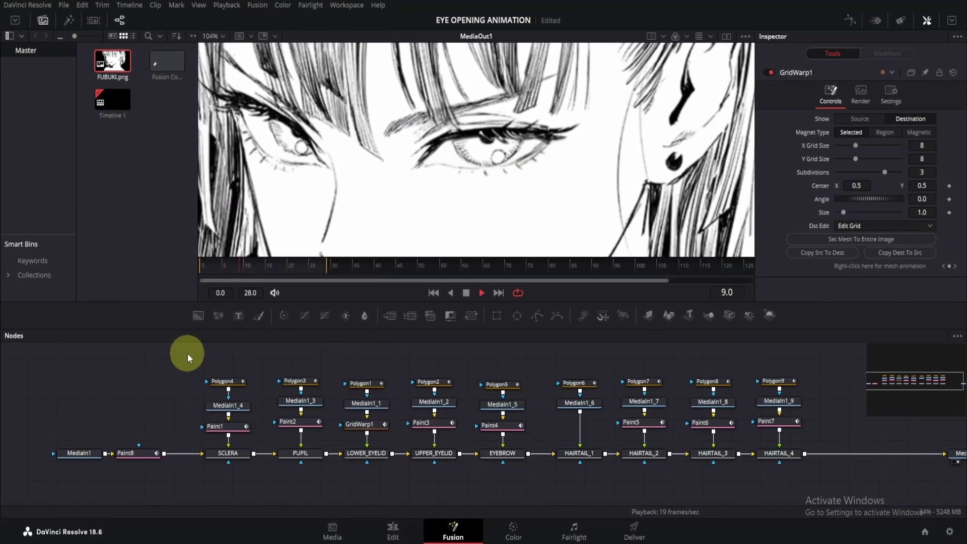
key(space)
Insert a Grid Warp between Paint3 and the UPPER_EYELID merge, set its magnet type to Selected, and keyframe its mesh at frame 20.
drag(415, 359, 451, 429)
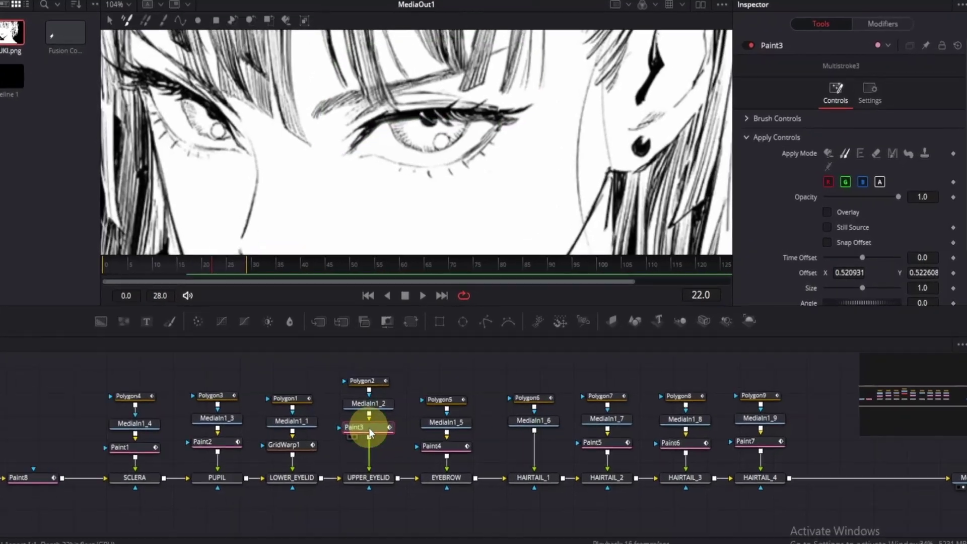
key(shift+space)
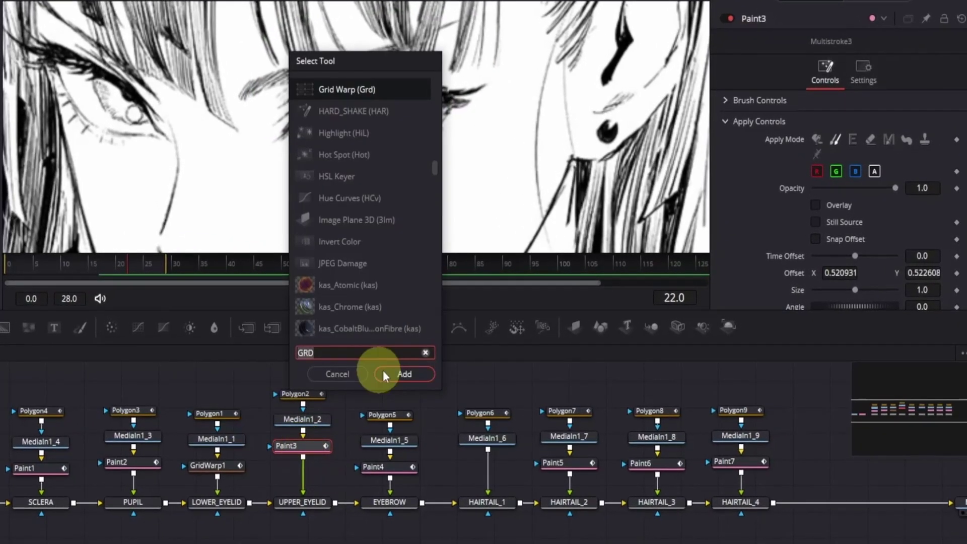
click(506, 349)
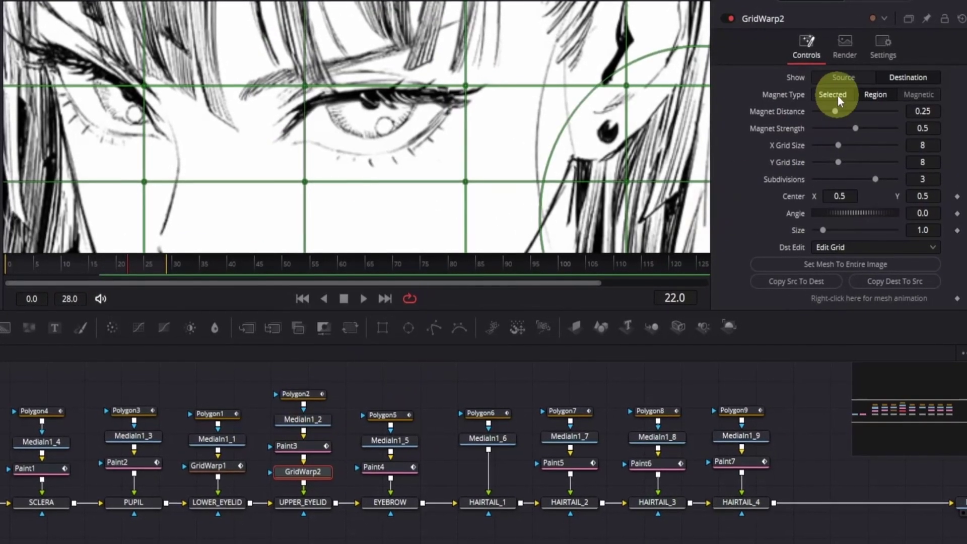
click(832, 94)
drag(101, 264, 117, 264)
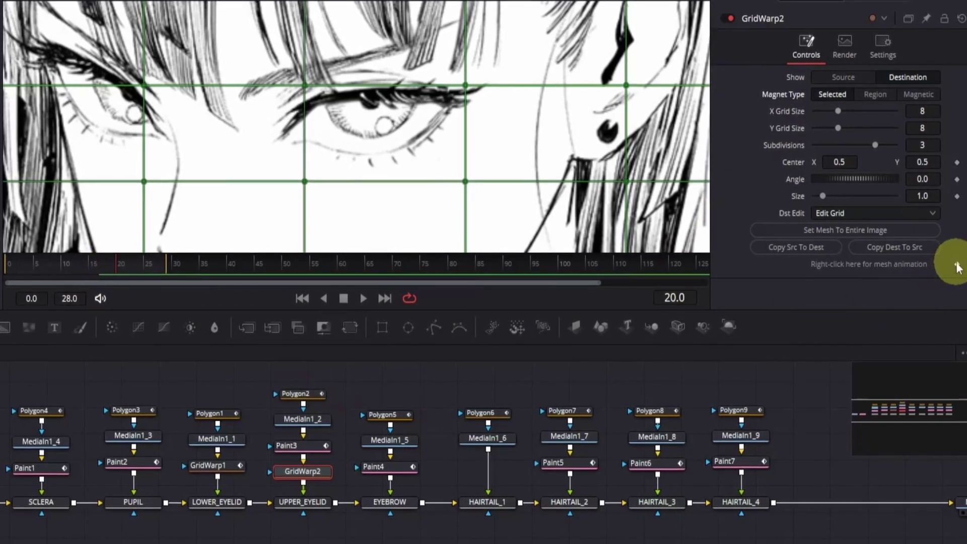
click(957, 265)
At frame 0, pull GridWarp2's points and handles over the eye downward so the upper eyelid closes over the eye.
drag(62, 272, 6, 275)
drag(303, 88, 309, 105)
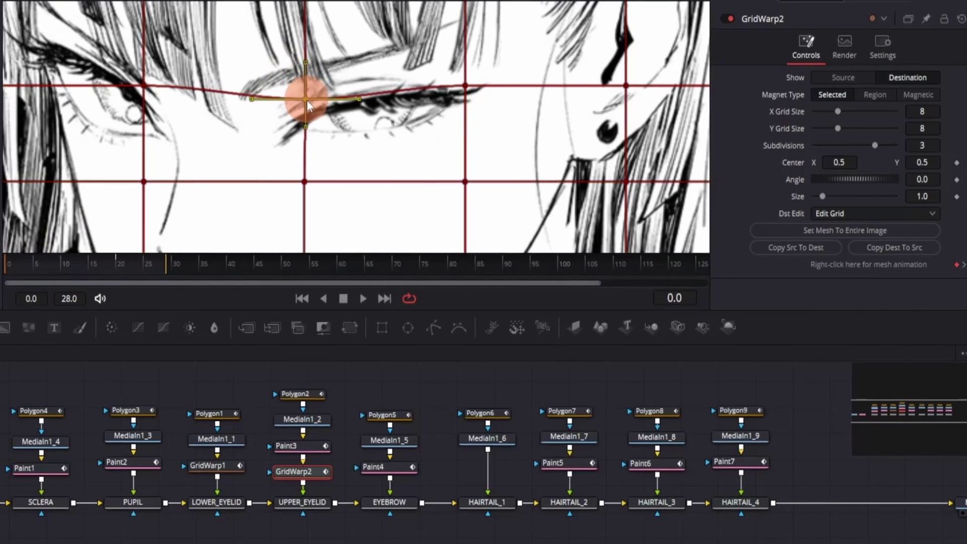
drag(466, 86, 465, 95)
drag(305, 99, 313, 155)
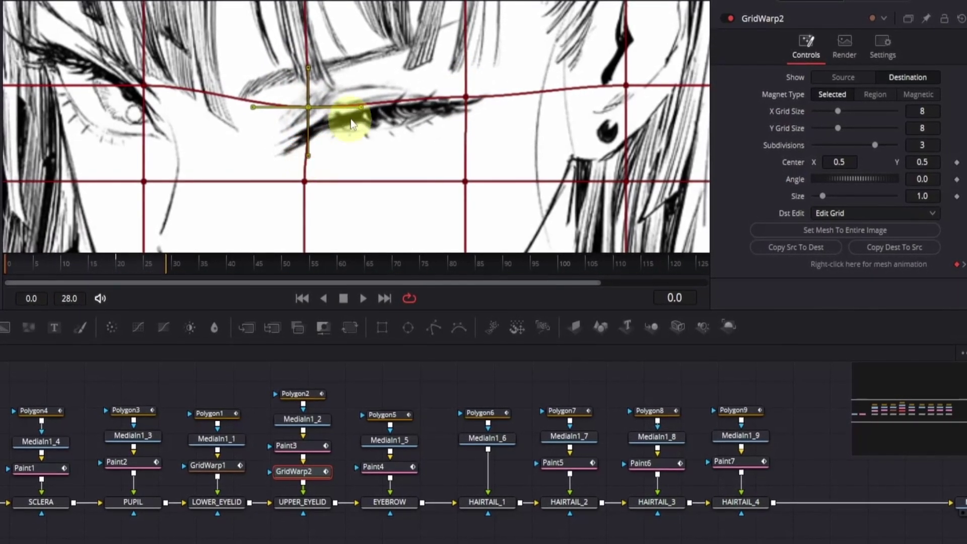
drag(363, 110, 365, 119)
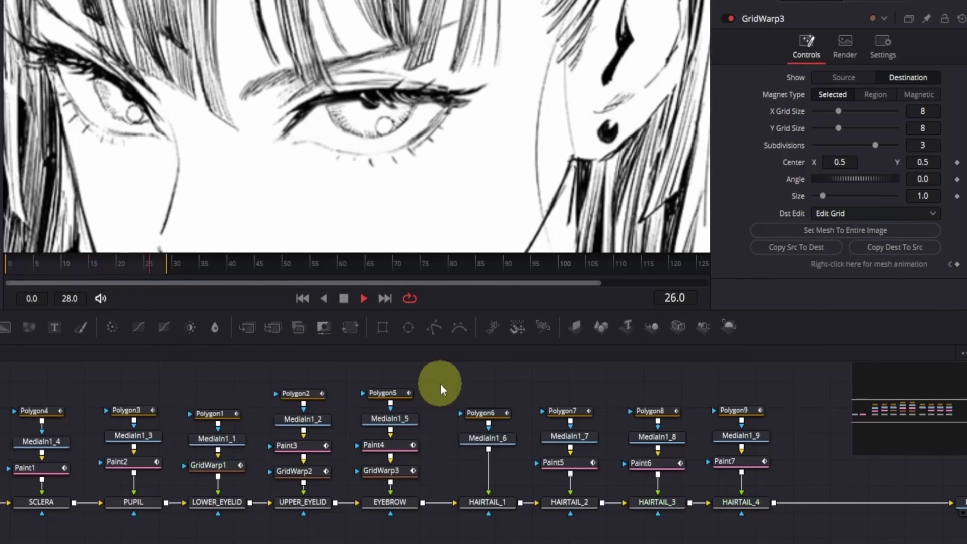
Keyframe the PUPIL merge's Center at frame 20, and lower its Center Y at frame 0.
click(118, 264)
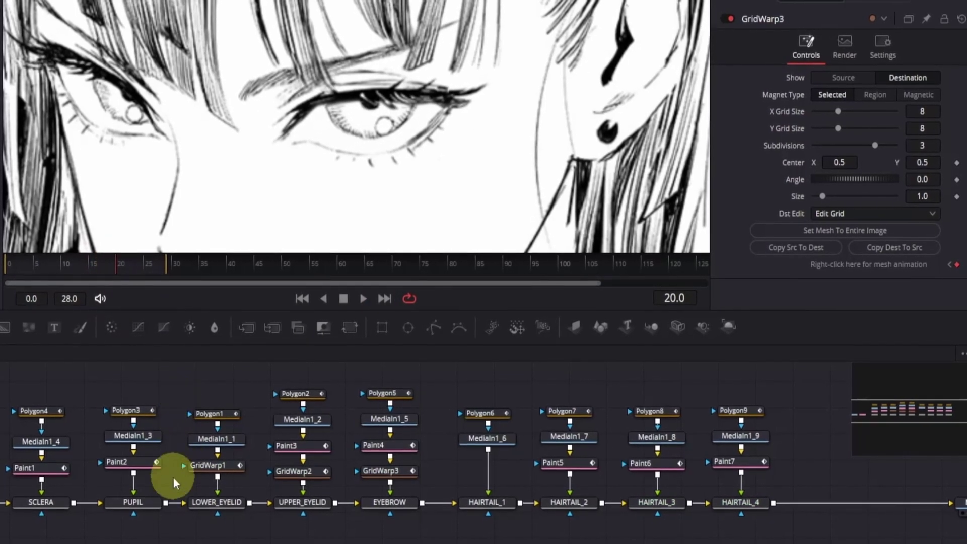
click(135, 502)
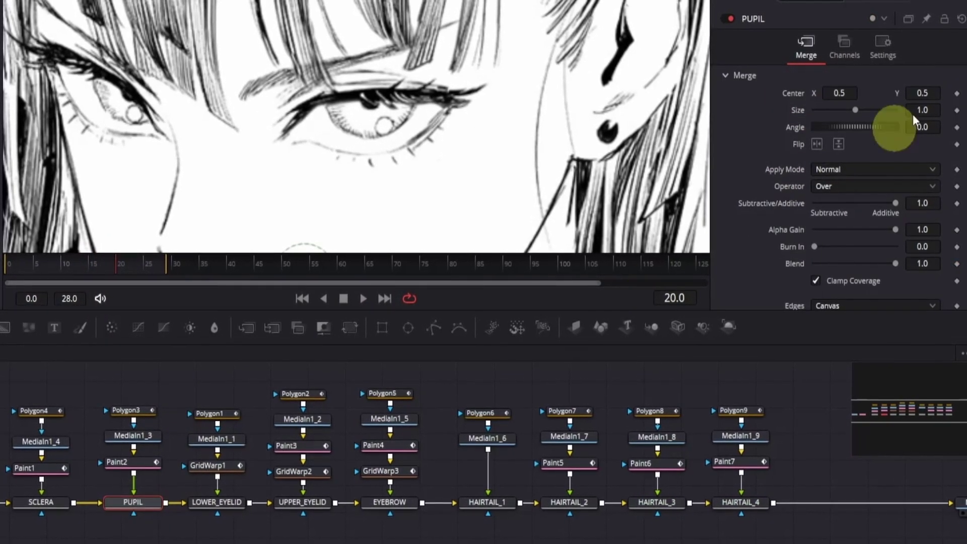
click(957, 93)
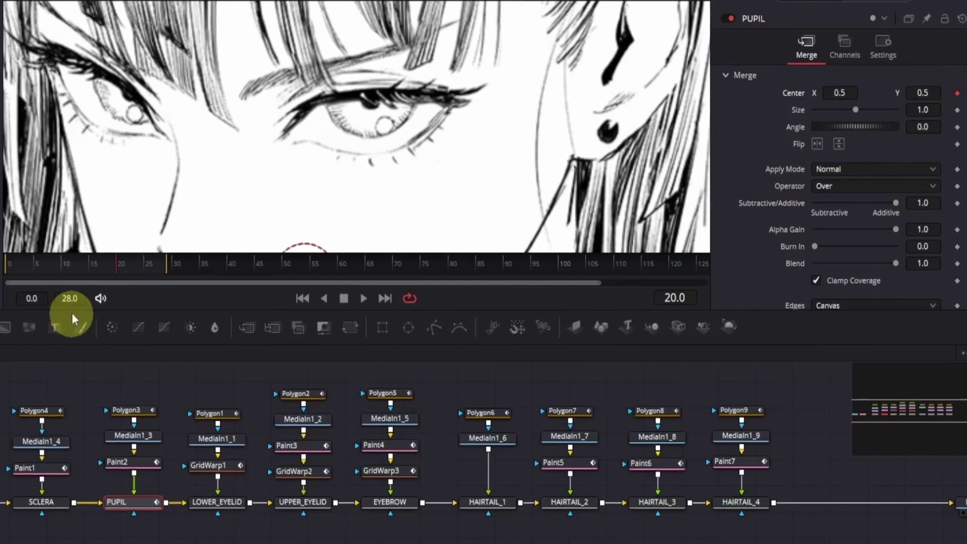
drag(96, 264, 10, 264)
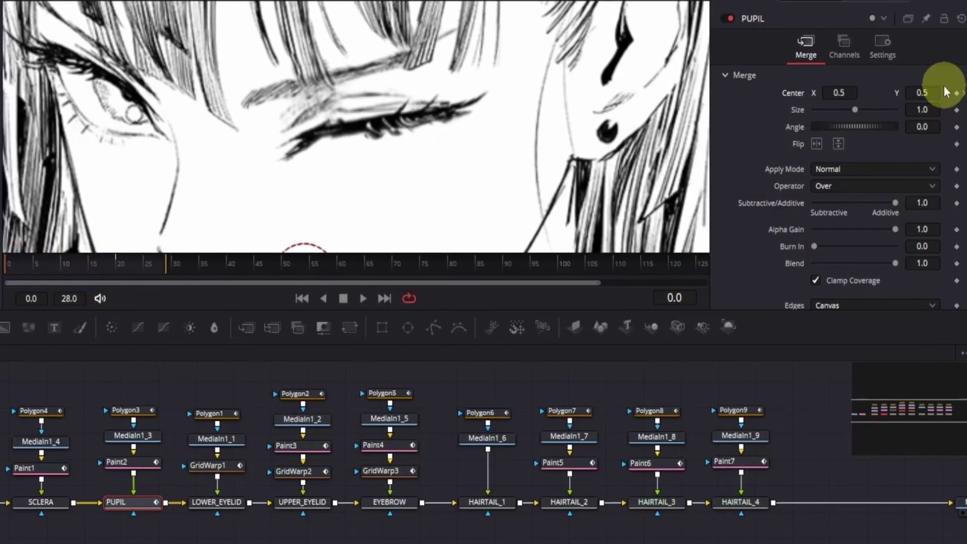
drag(933, 93, 898, 105)
Play the eye opening animation over a render range ending at frame 53.
click(818, 428)
key(space)
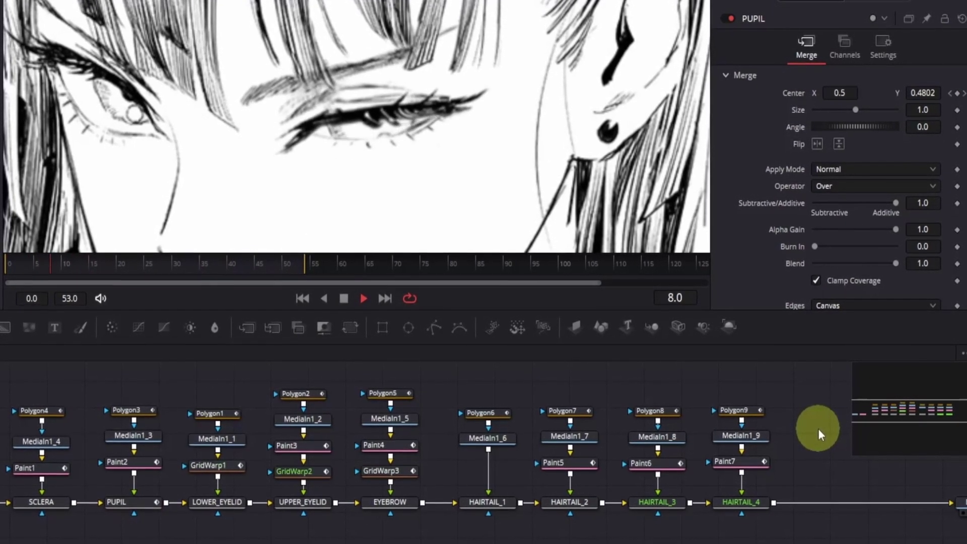
key(space)
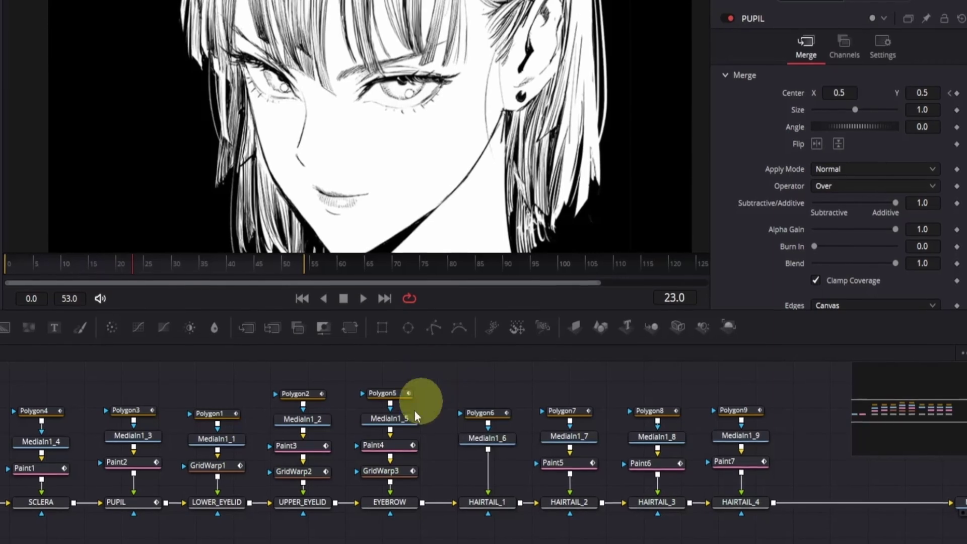
Copy GridWarp1's closed-eye mesh points around the eye from frame 0 to frame 30.
click(222, 467)
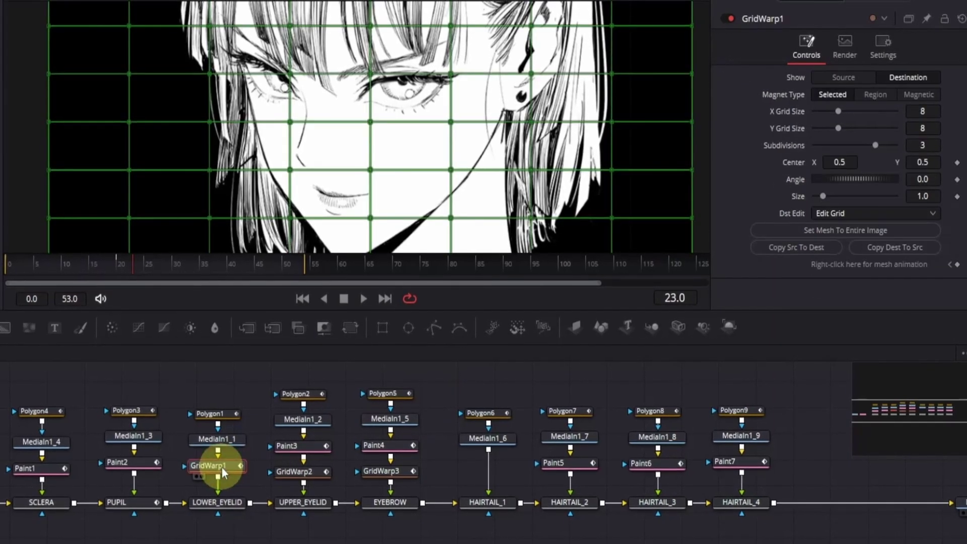
click(90, 264)
drag(89, 270, 6, 266)
drag(231, 48, 556, 209)
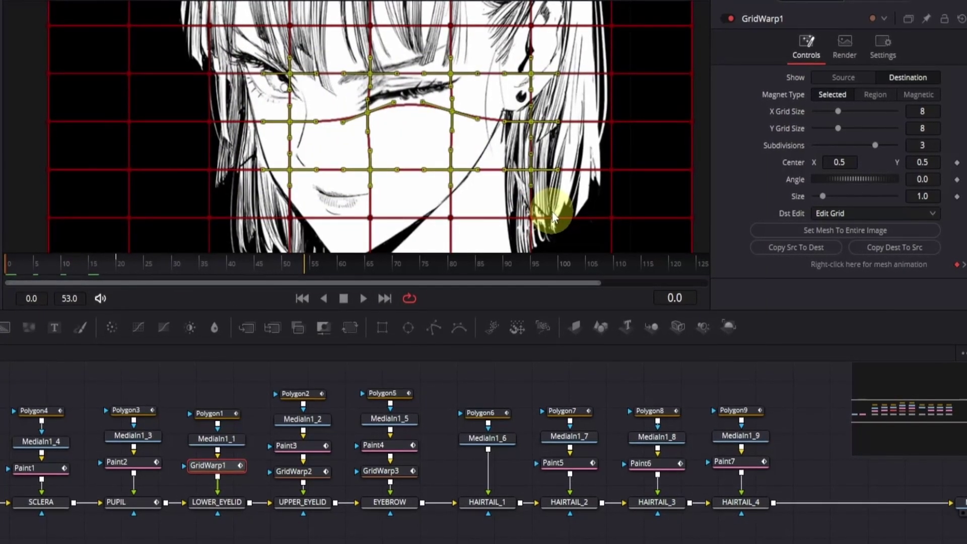
drag(114, 265, 174, 264)
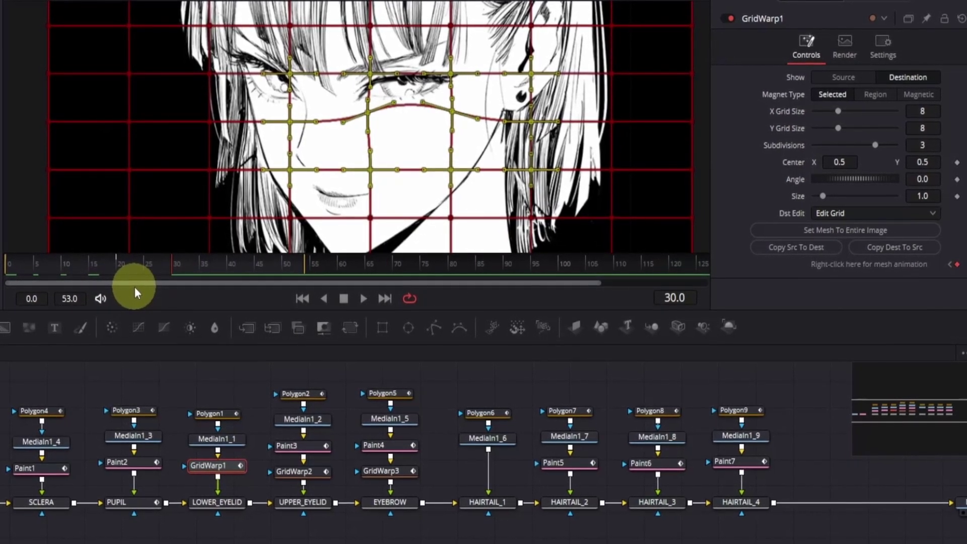
Copy GridWarp1's open-eye mesh points around the eye from frame 20 to frame 40.
drag(134, 264, 117, 264)
drag(264, 59, 500, 204)
drag(177, 264, 229, 265)
key(ctrl+v)
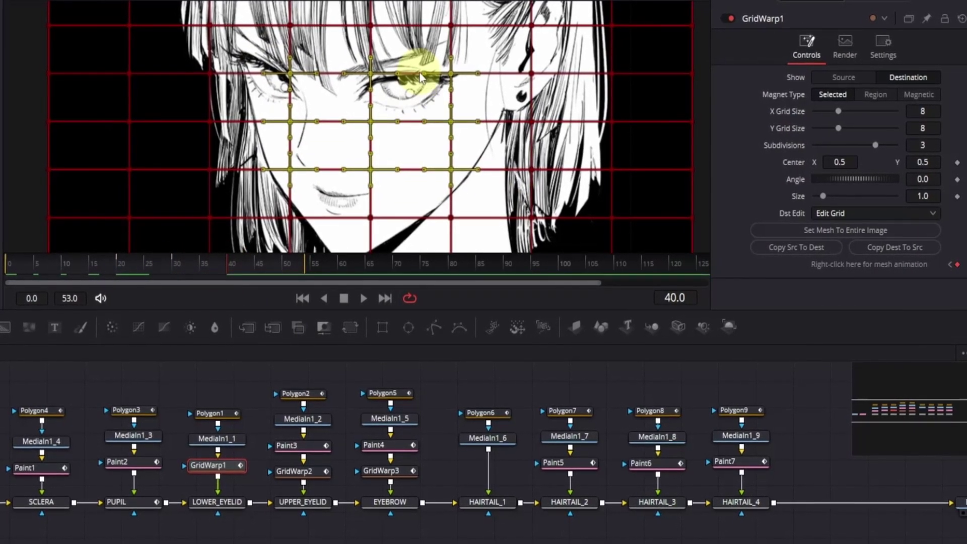
Set the render range to end at frame 49 and play the lower eyelid's repeated blink.
drag(303, 267, 281, 266)
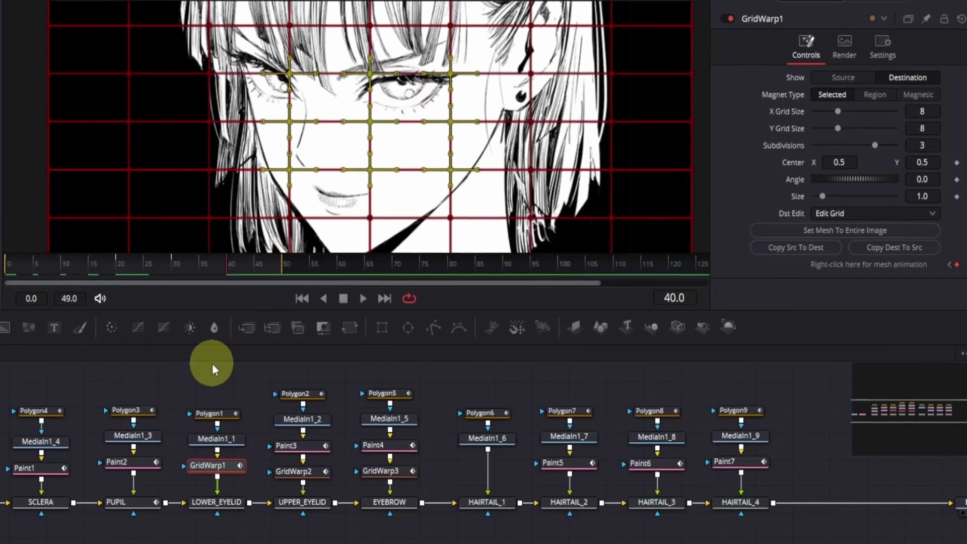
key(space)
click(207, 374)
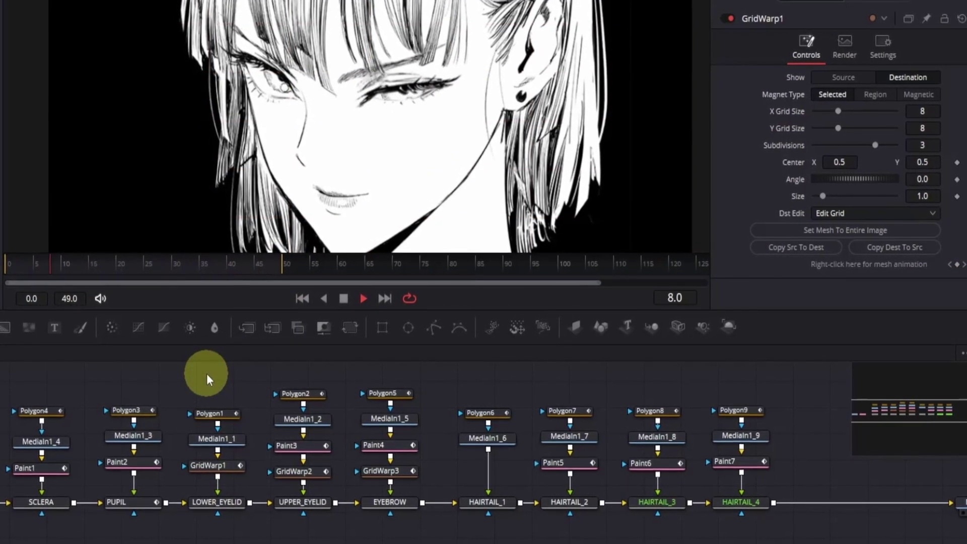
Copy GridWarp2's mesh points around the eye from frame 0 to frame 30 and from frame 20 to frame 40.
click(303, 472)
drag(123, 264, 0, 265)
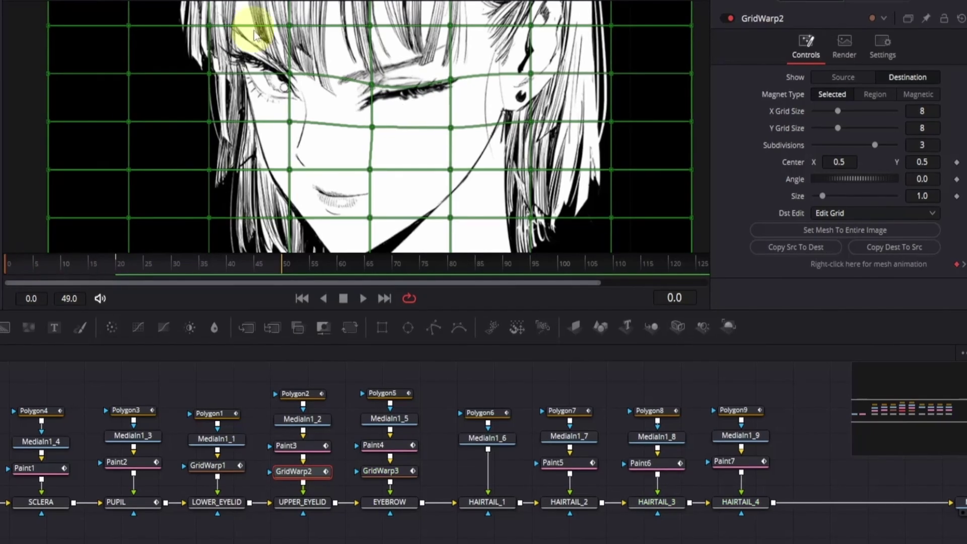
drag(251, 21, 511, 184)
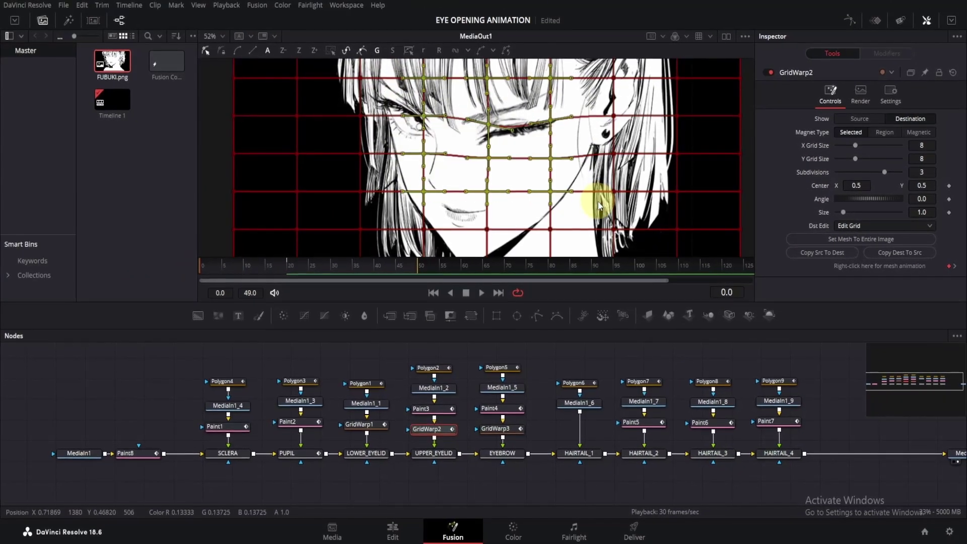
click(330, 268)
key(ctrl+v)
click(297, 265)
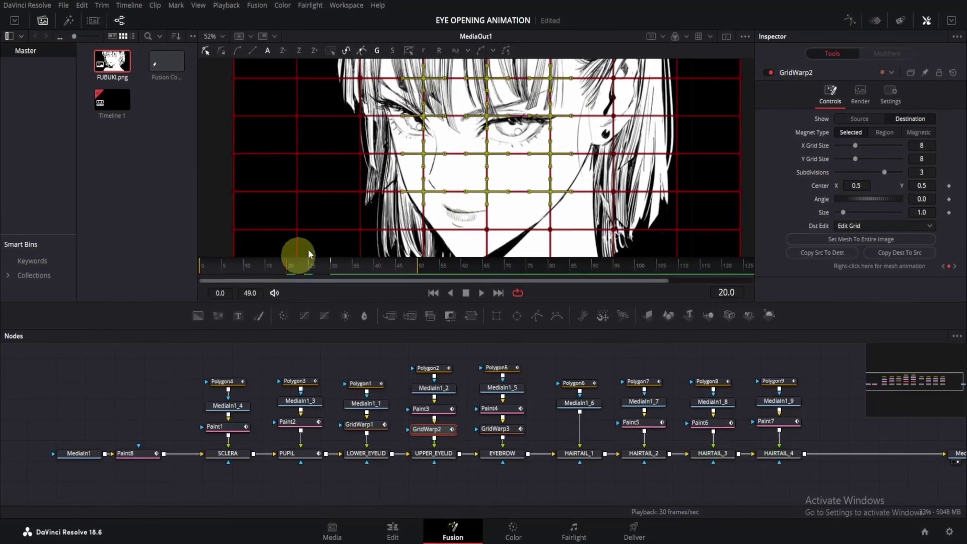
click(376, 266)
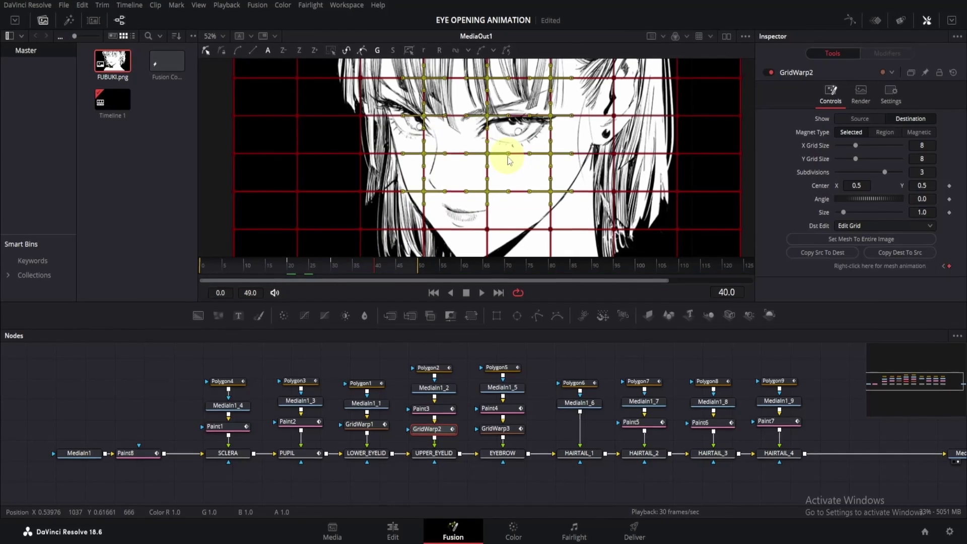